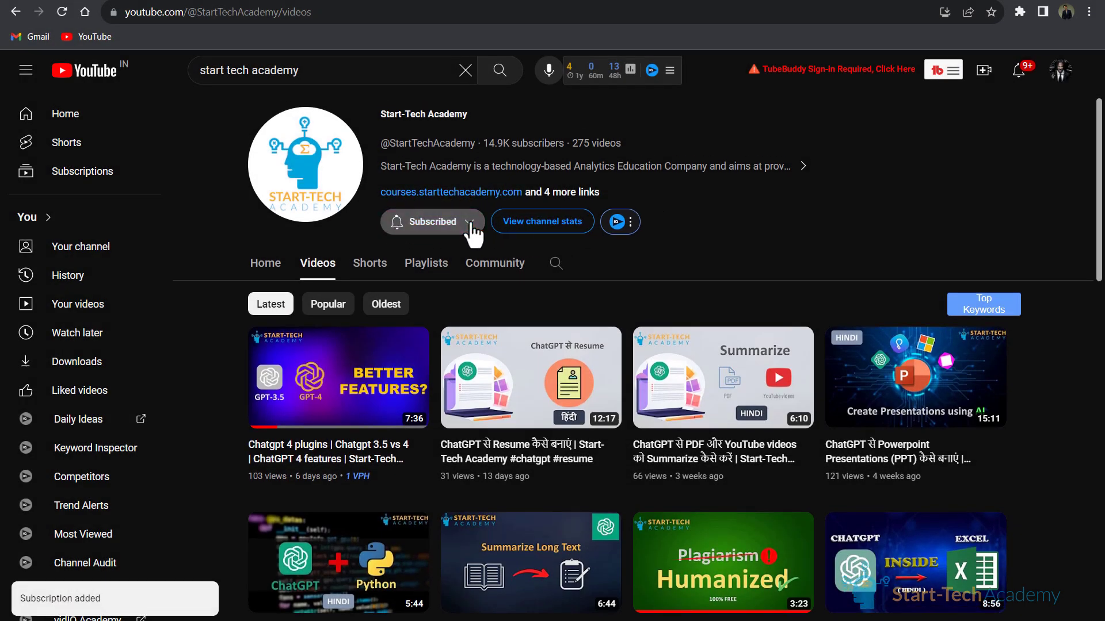
# Set the Start-Tech Academy channel's notification bell to All.
pyautogui.click(456, 259)
pyautogui.scroll(-8, 576, 346)
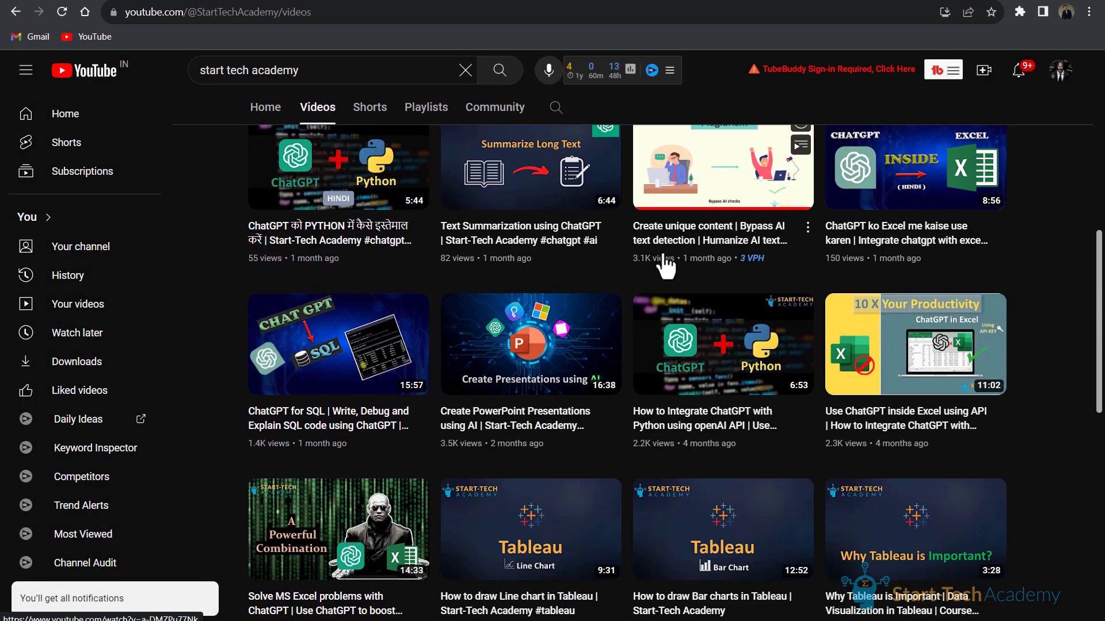
pyautogui.scroll(8, 665, 265)
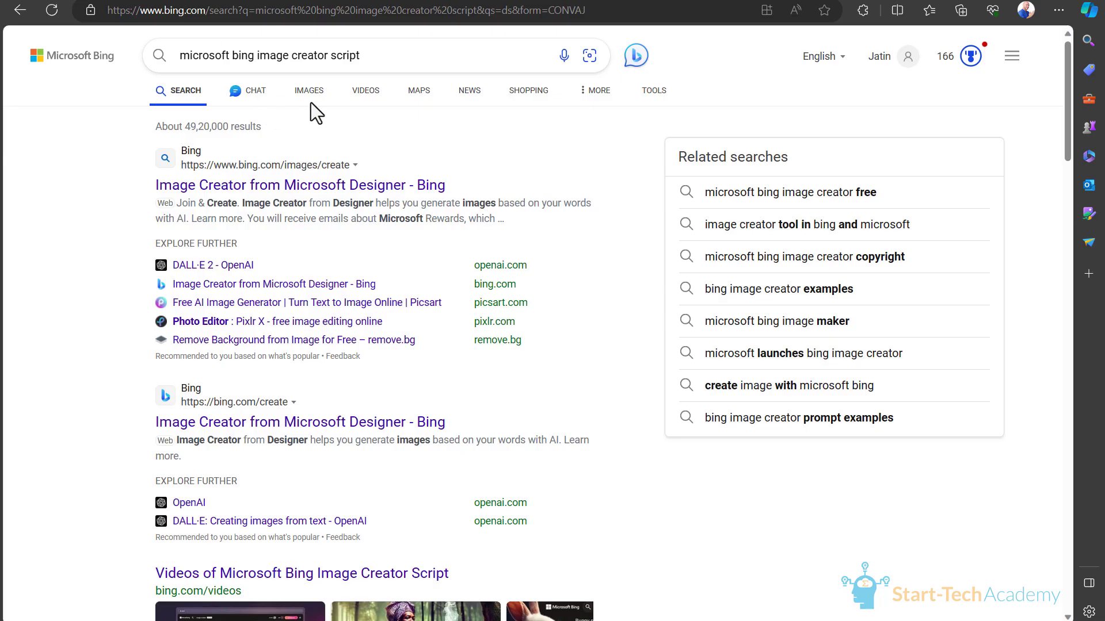
# In Bing Images, open Image Creator and generate from 'A businessman working on a laptop'.
pyautogui.click(309, 92)
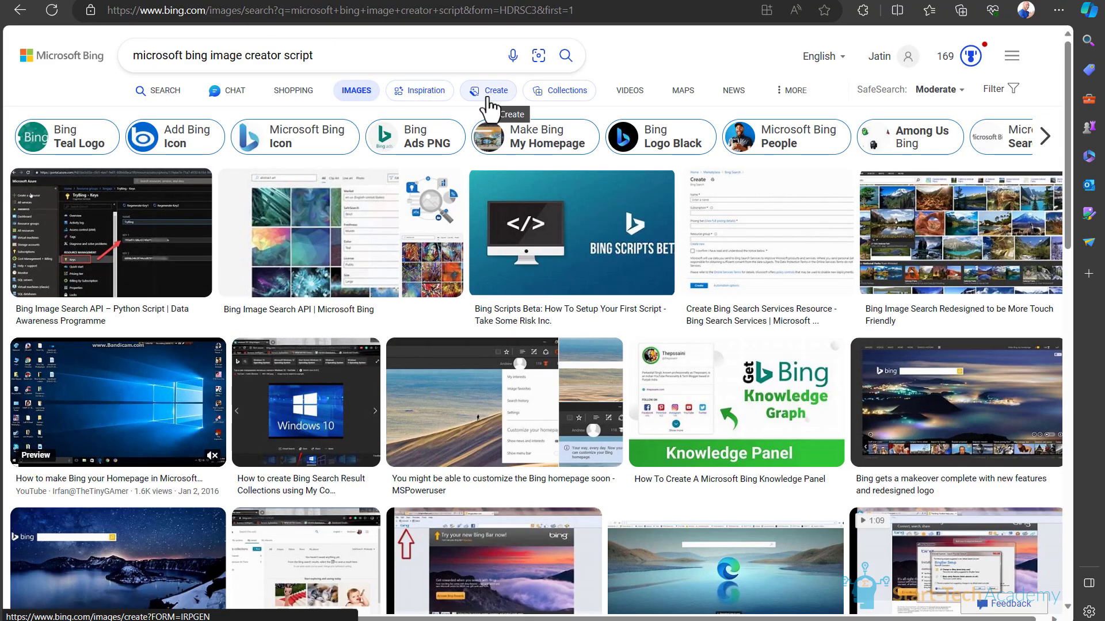
pyautogui.click(488, 107)
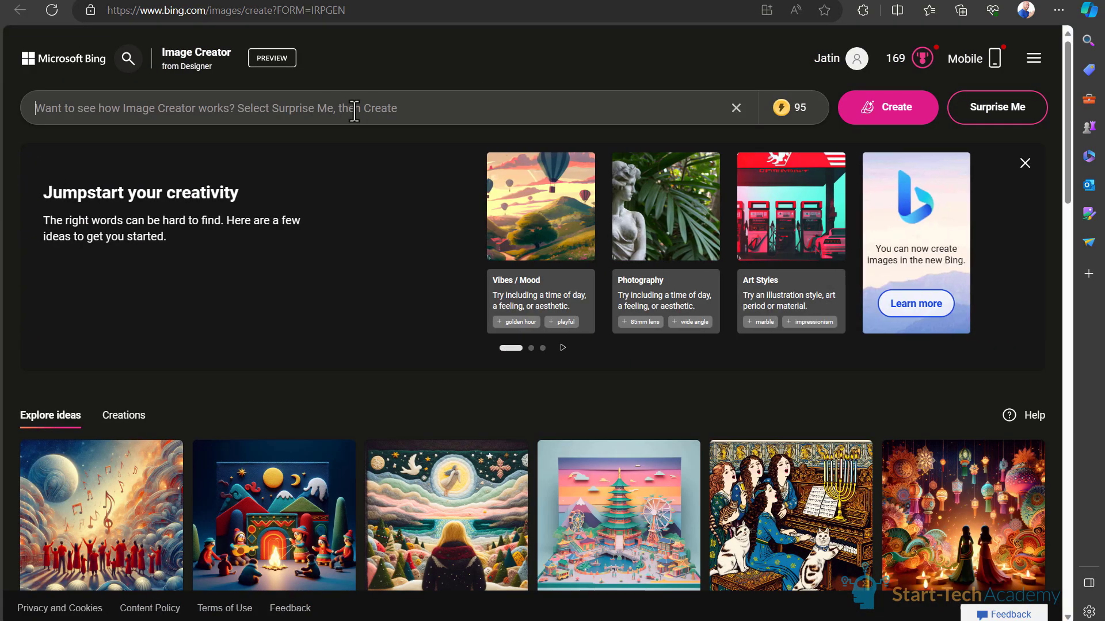
pyautogui.write('A businessman working')
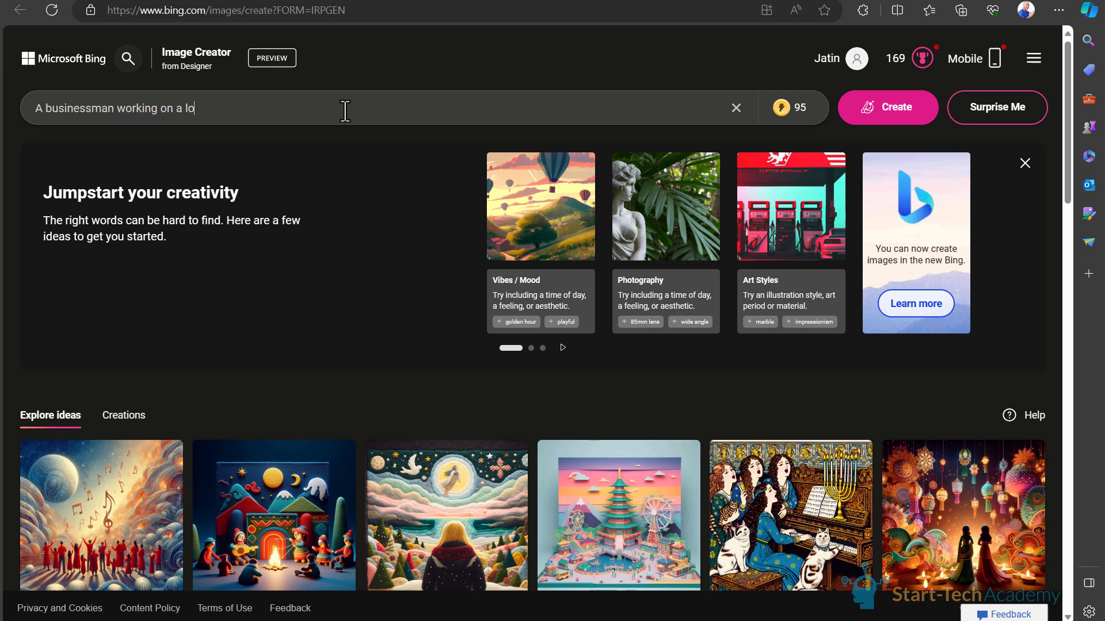
pyautogui.write(' on a laptop')
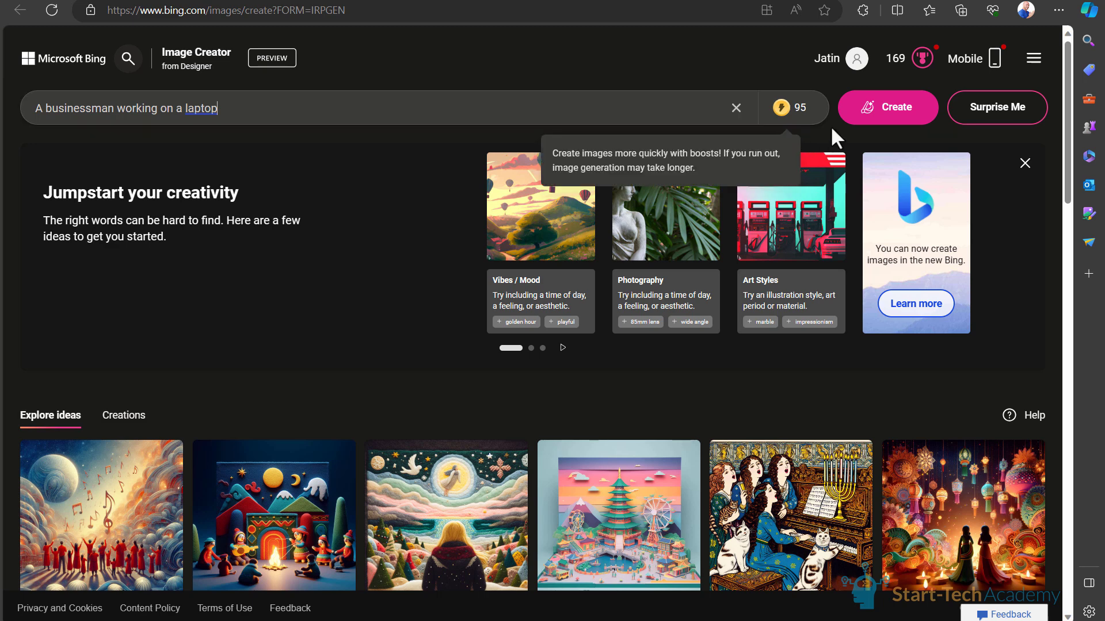
pyautogui.click(880, 112)
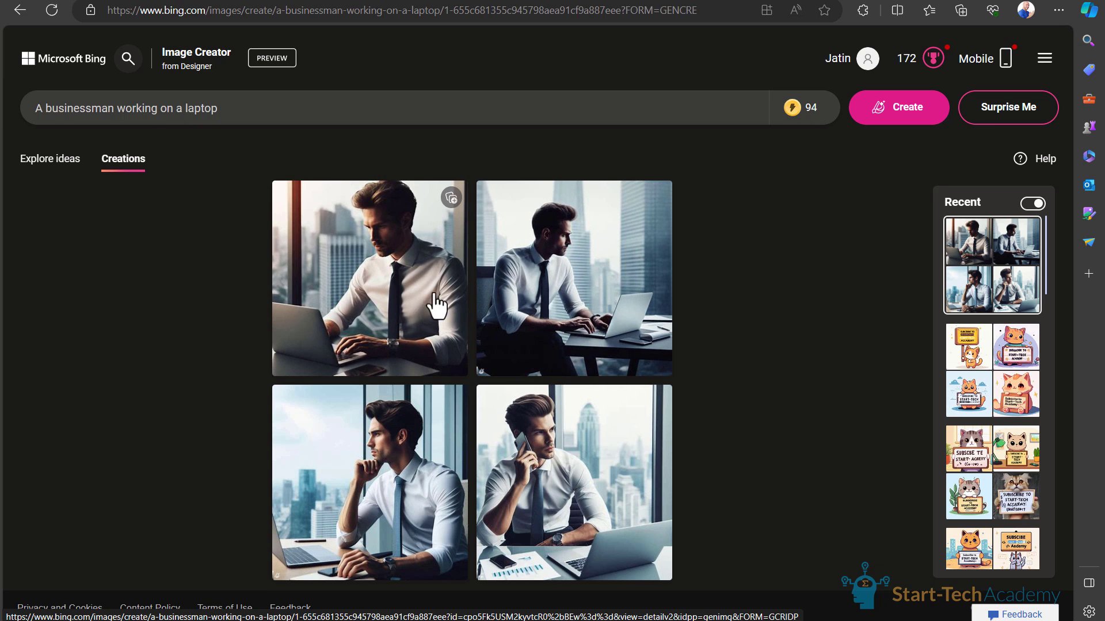
# Reopen the earlier Bing creation of cats holding 'Subscribe to Start-Tech Academy' signs.
pyautogui.moveTo(801, 126)
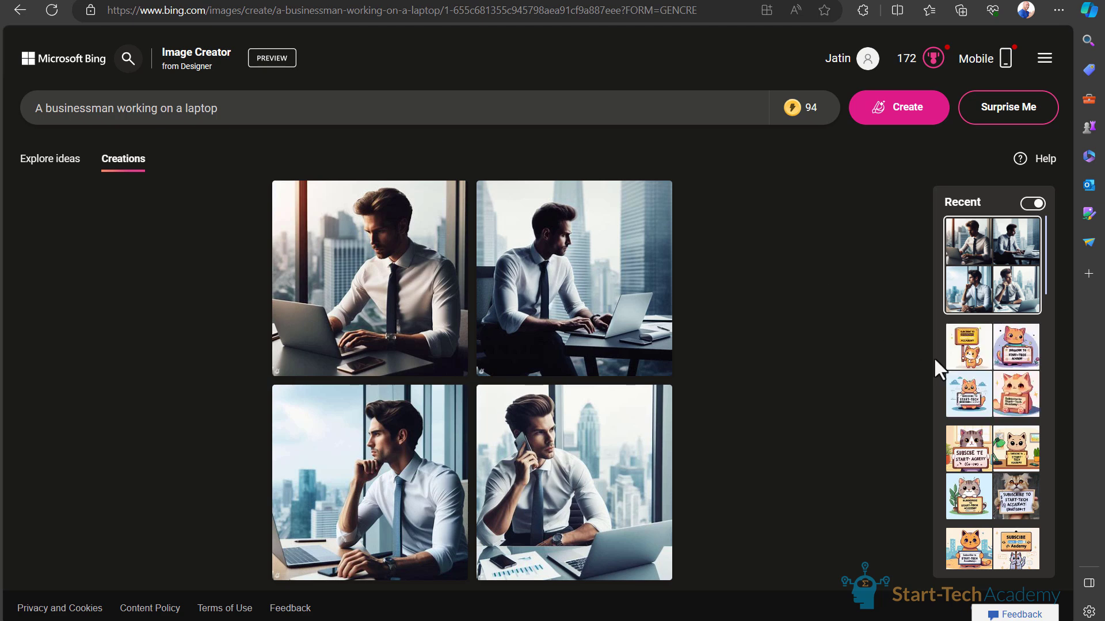
pyautogui.click(979, 372)
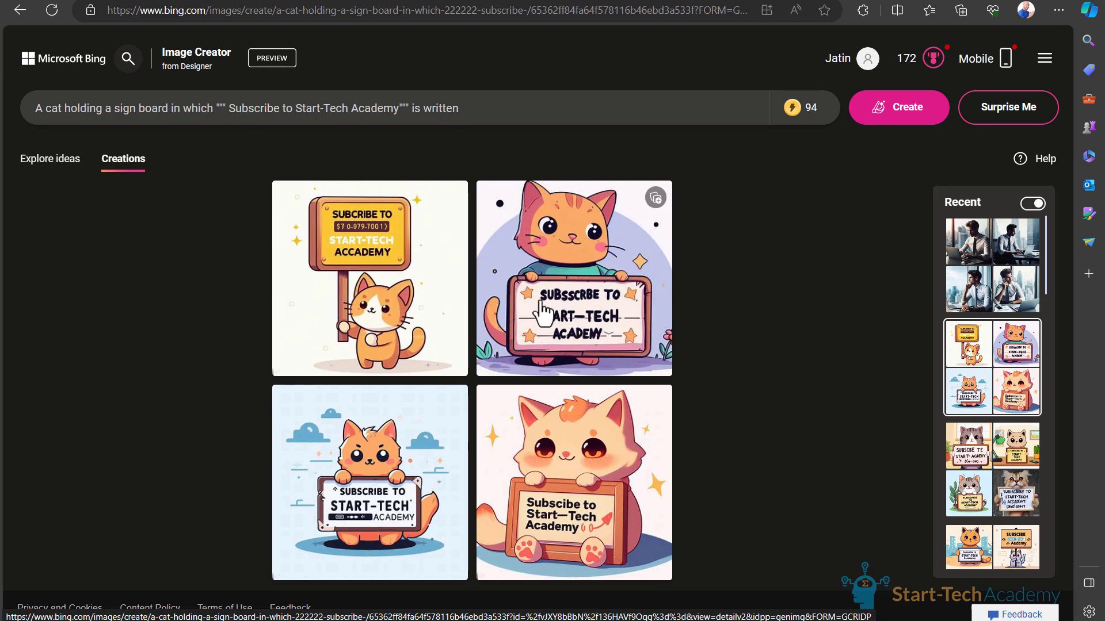
pyautogui.moveTo(544, 311); pyautogui.dragTo(549, 312)
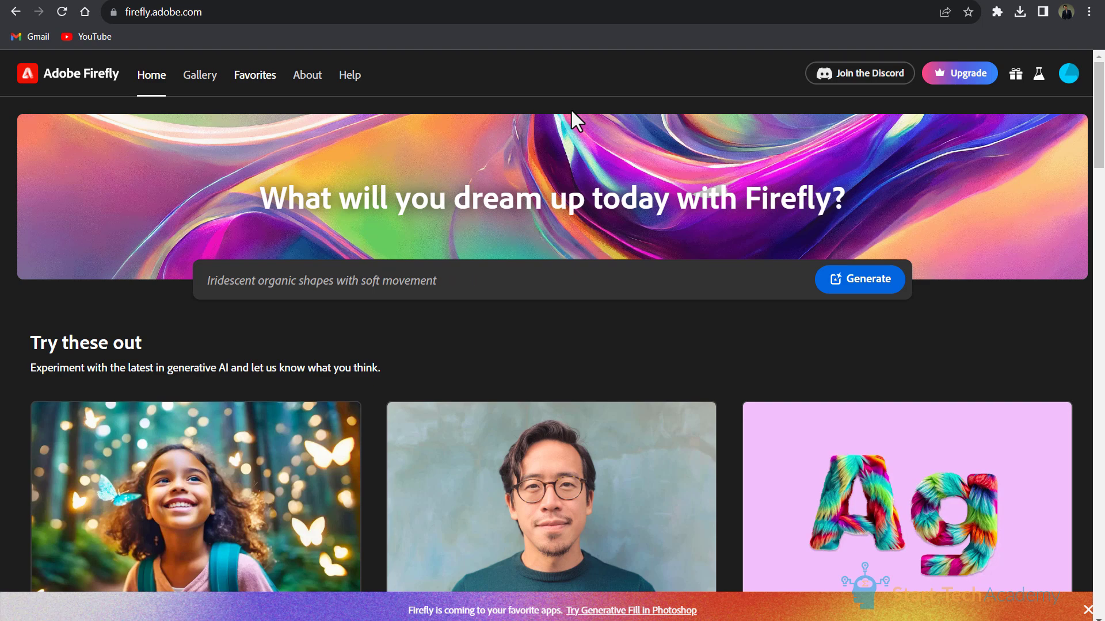
pyautogui.scroll(-1, 316, 168)
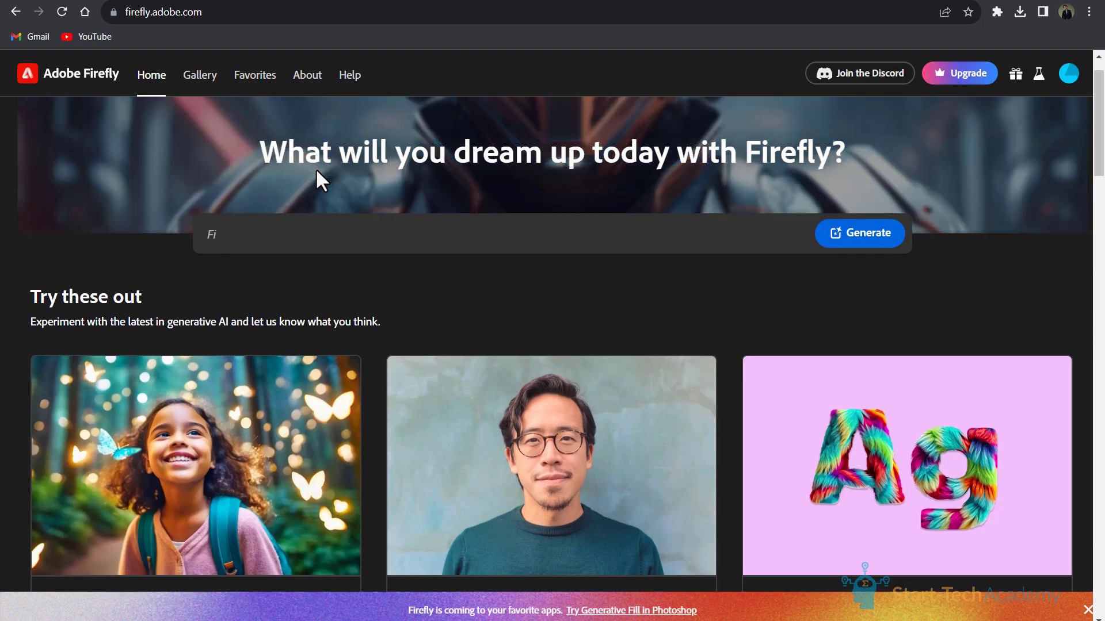
pyautogui.scroll(-1, 316, 168)
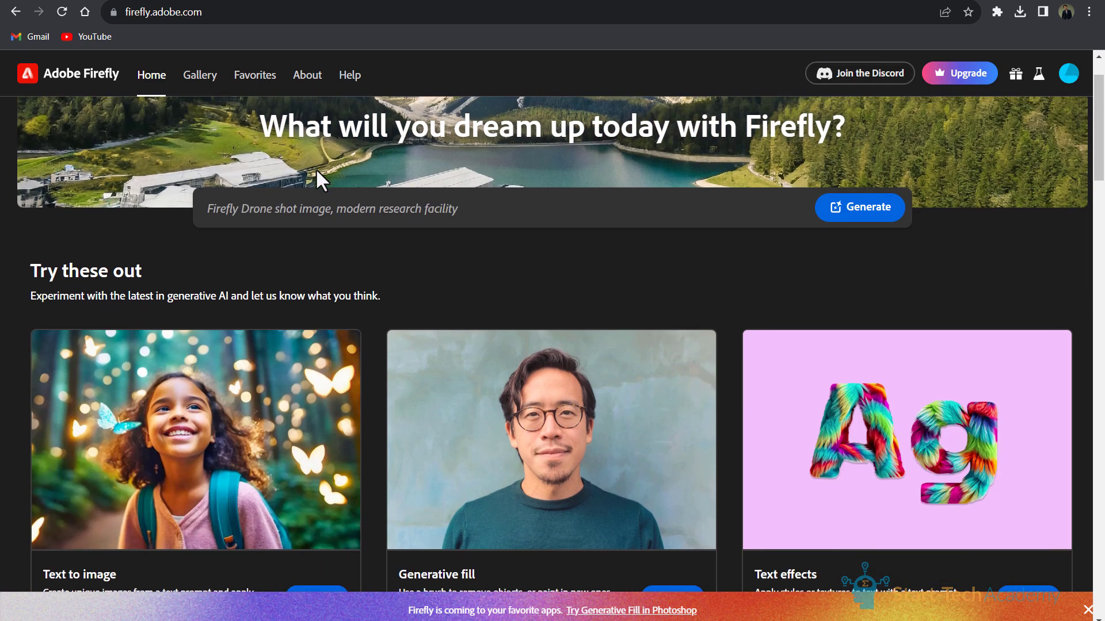
pyautogui.scroll(-1, 316, 171)
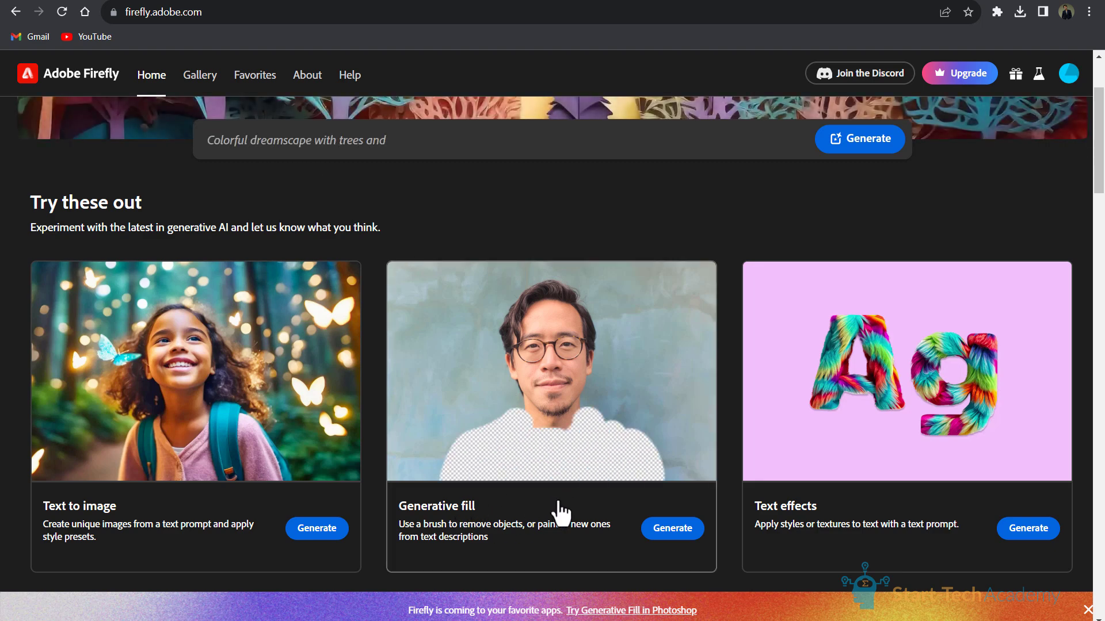
pyautogui.scroll(-1, 561, 512)
pyautogui.scroll(-4, 861, 427)
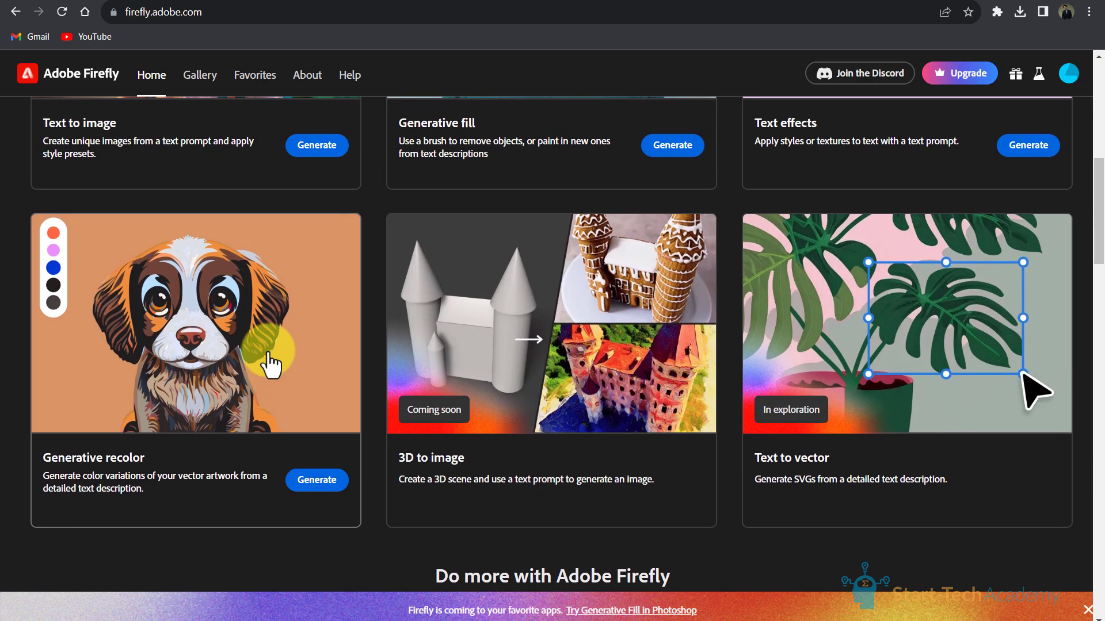
pyautogui.scroll(2, 268, 355)
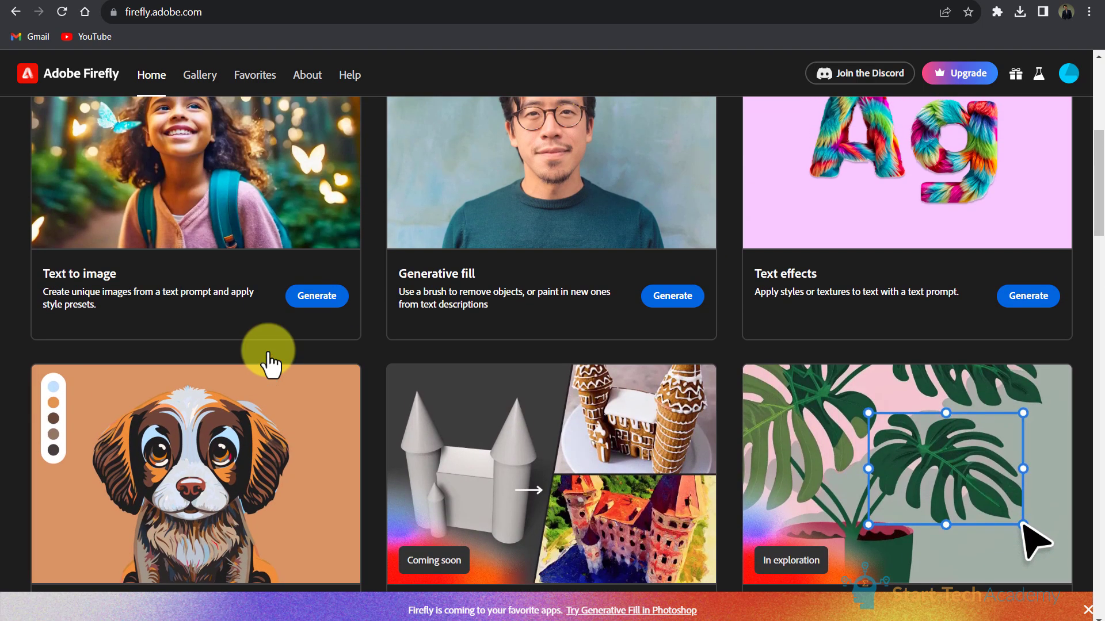
pyautogui.scroll(2, 142, 296)
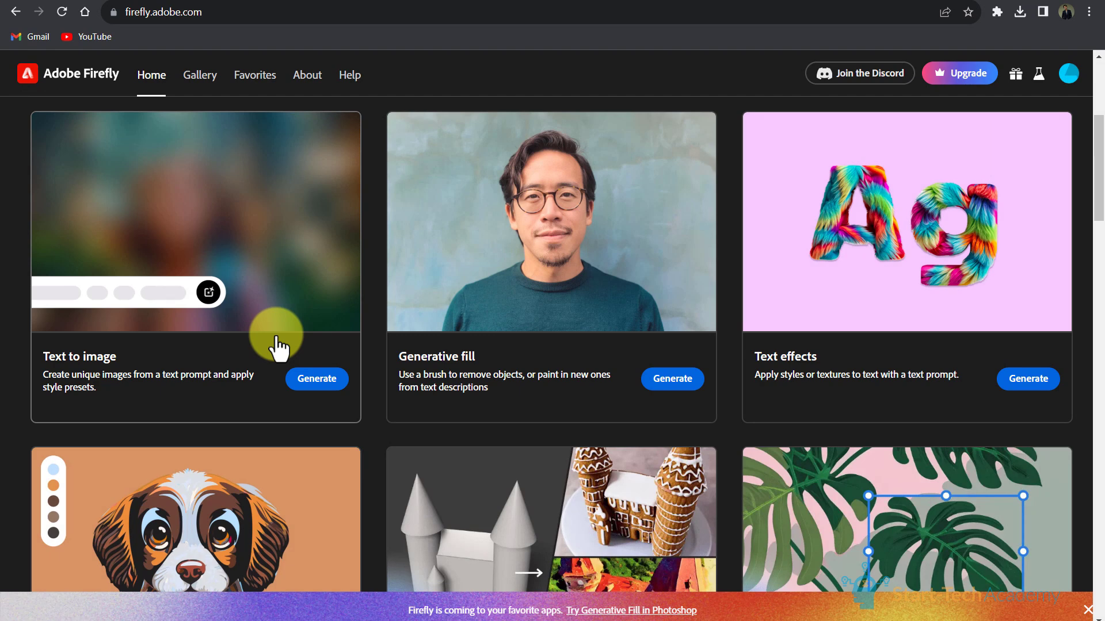
pyautogui.click(1067, 73)
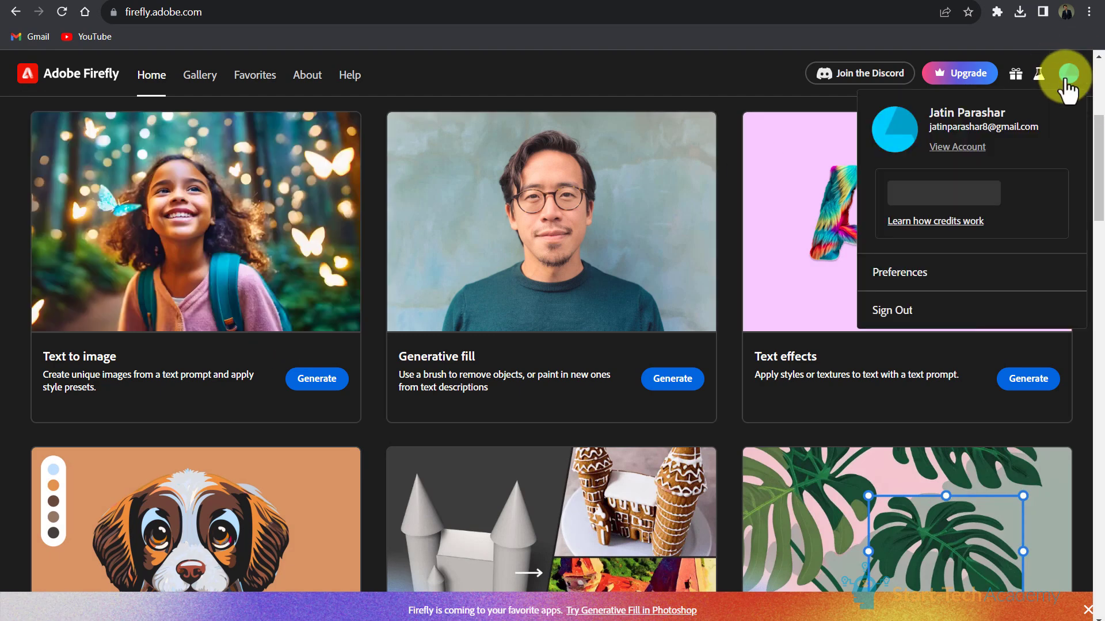
pyautogui.click(956, 149)
pyautogui.scroll(-2, 374, 348)
pyautogui.scroll(-5, 374, 348)
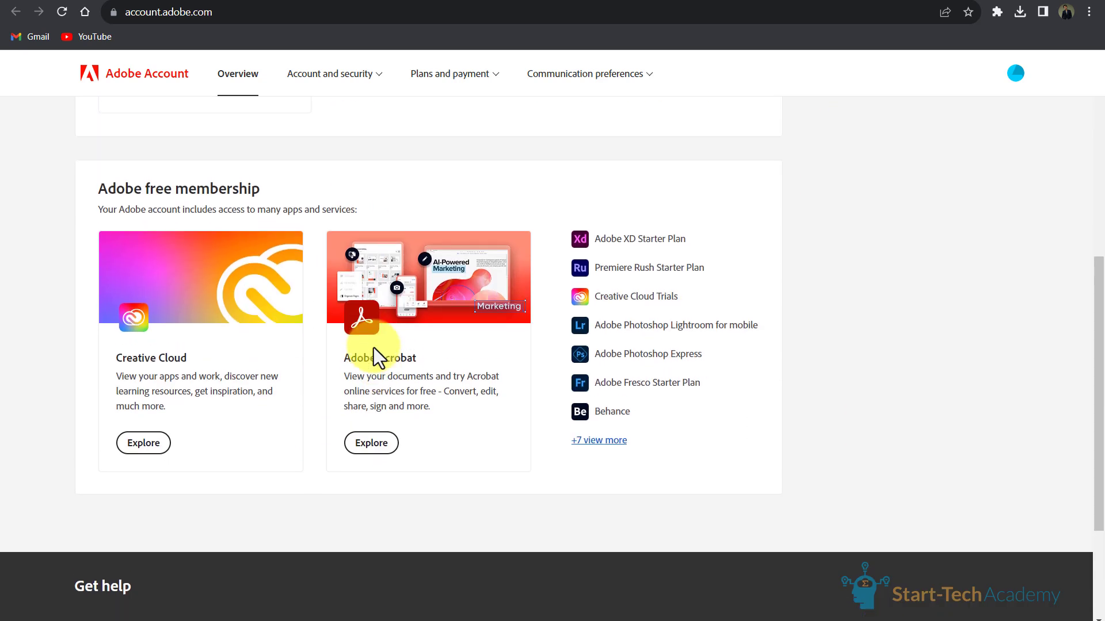
pyautogui.moveTo(115, 201); pyautogui.dragTo(254, 201)
pyautogui.click(262, 199)
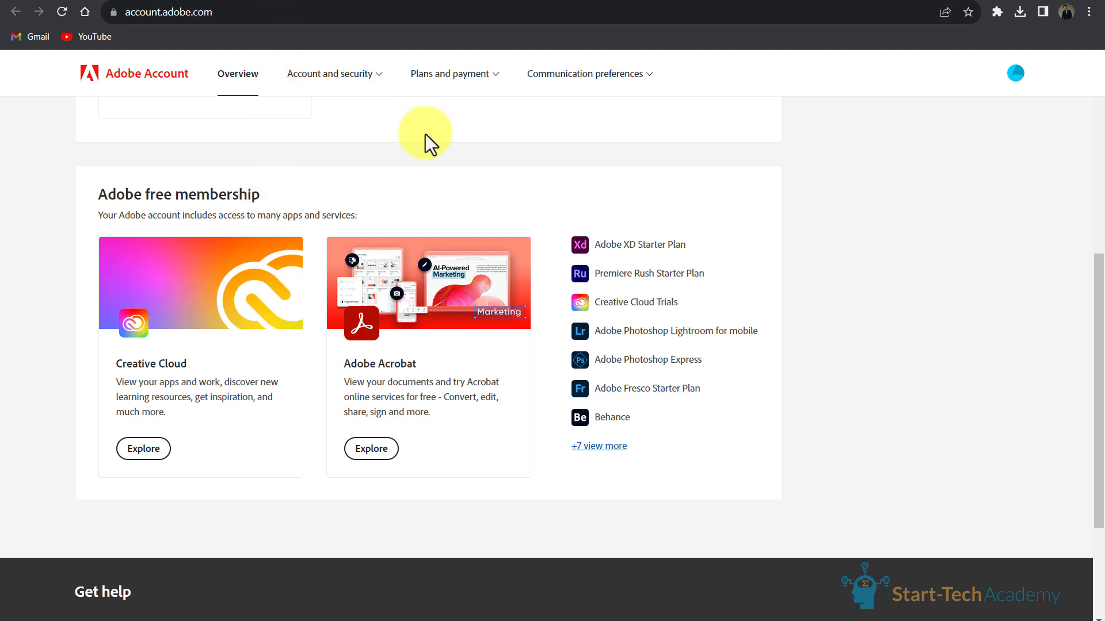
pyautogui.hotkey('ctrl', 'shift', 'n')
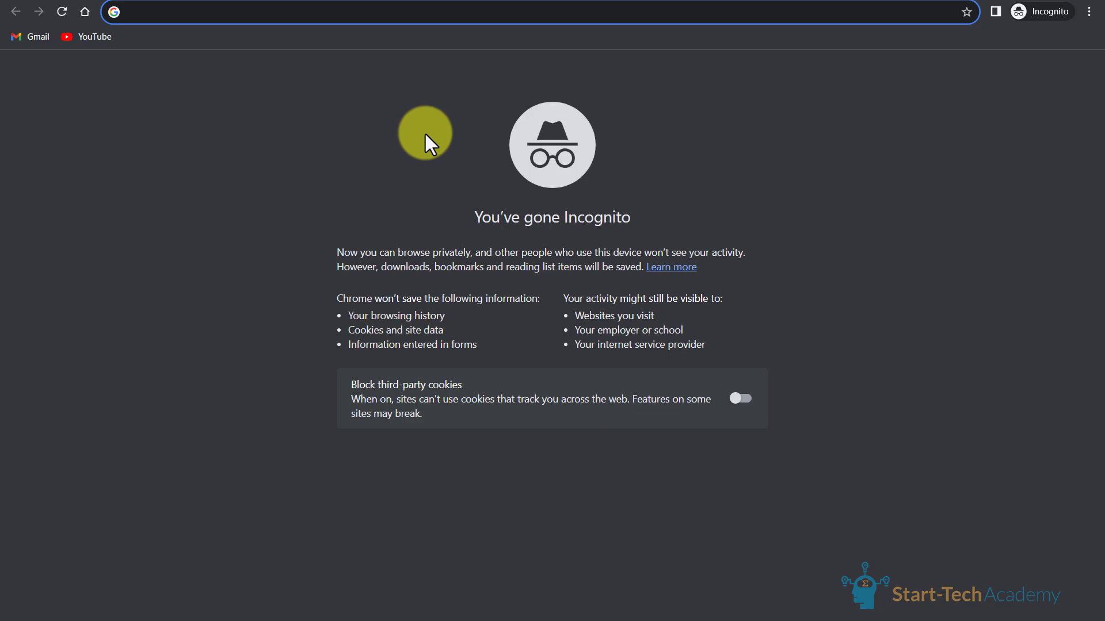
pyautogui.write('firefly.adobe.com')
pyautogui.press('Return')
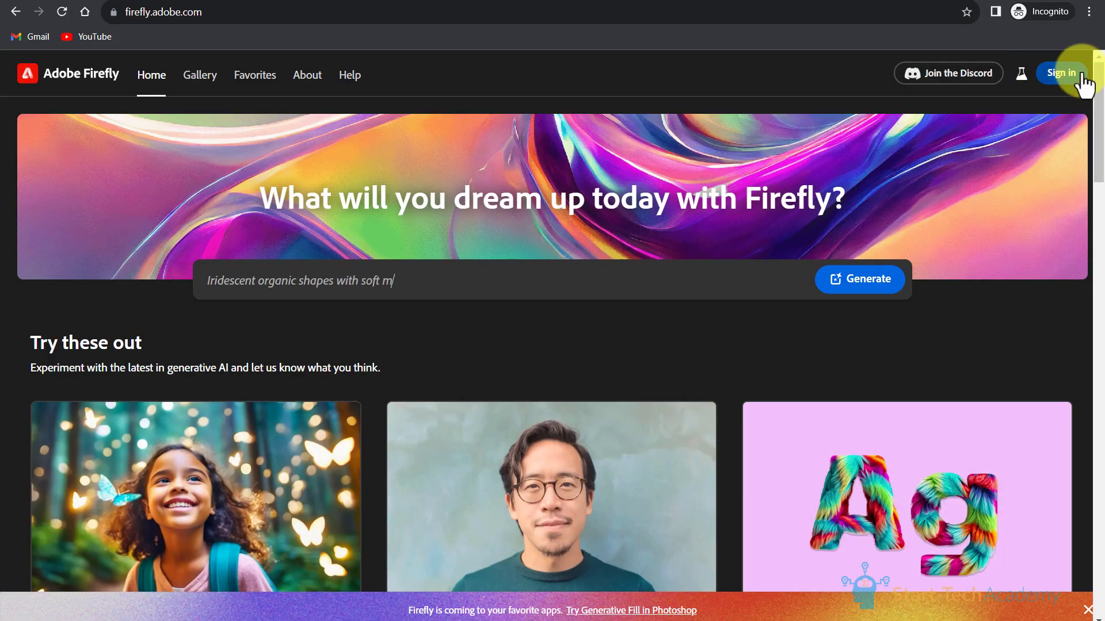
pyautogui.click(1082, 75)
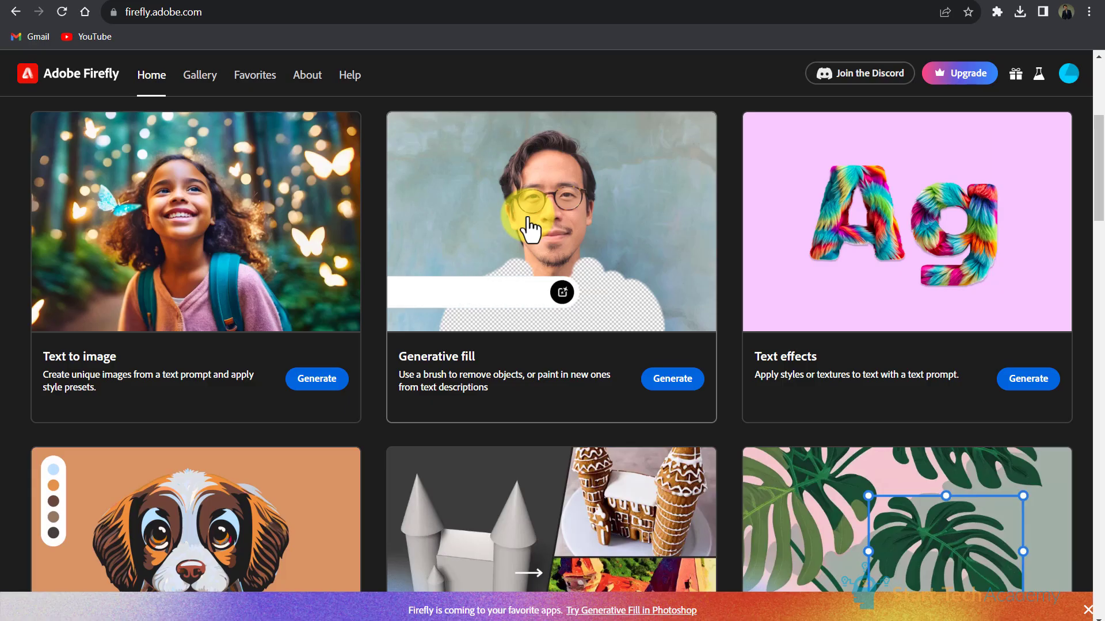
pyautogui.scroll(5, 527, 222)
pyautogui.scroll(-5, 527, 221)
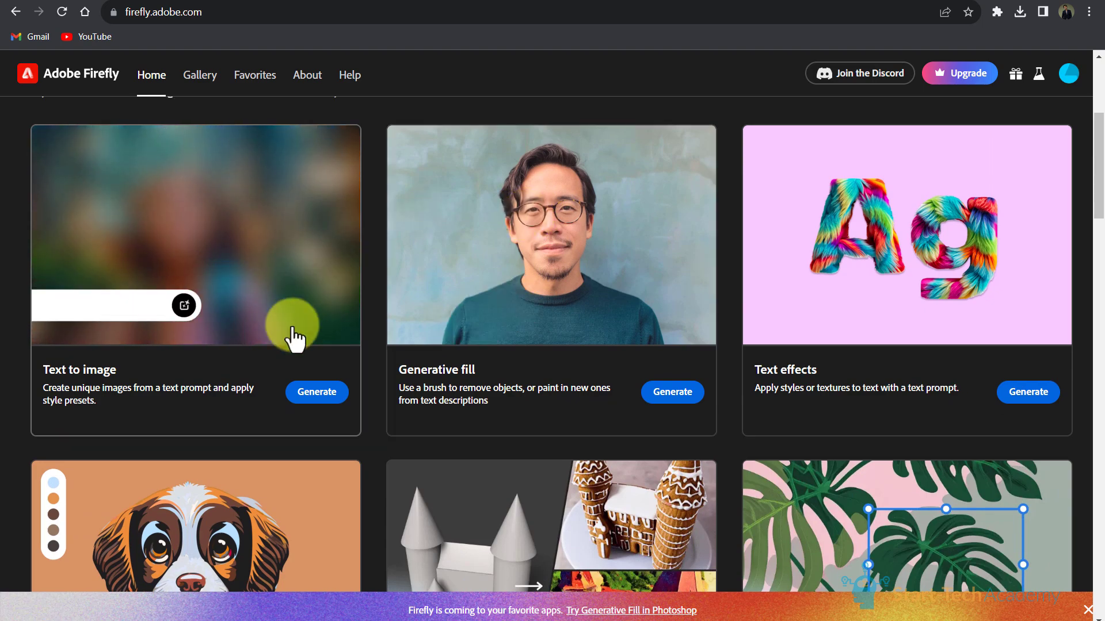
# Generate Firefly Text to image results for 'A businessman working on a laptop' and review them.
pyautogui.click(316, 393)
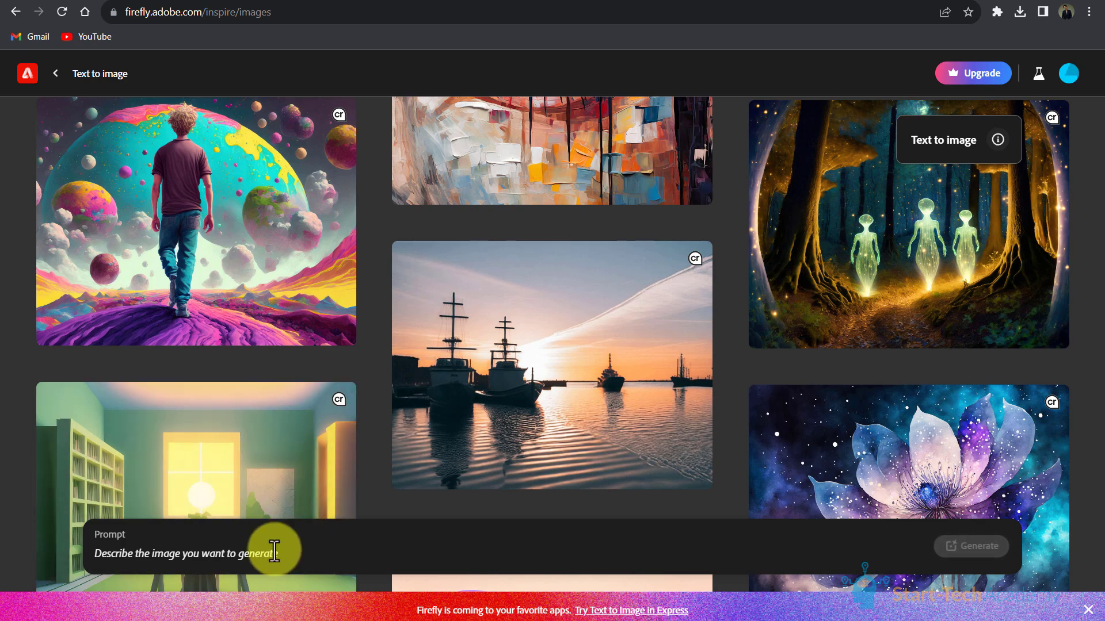
pyautogui.click(274, 552)
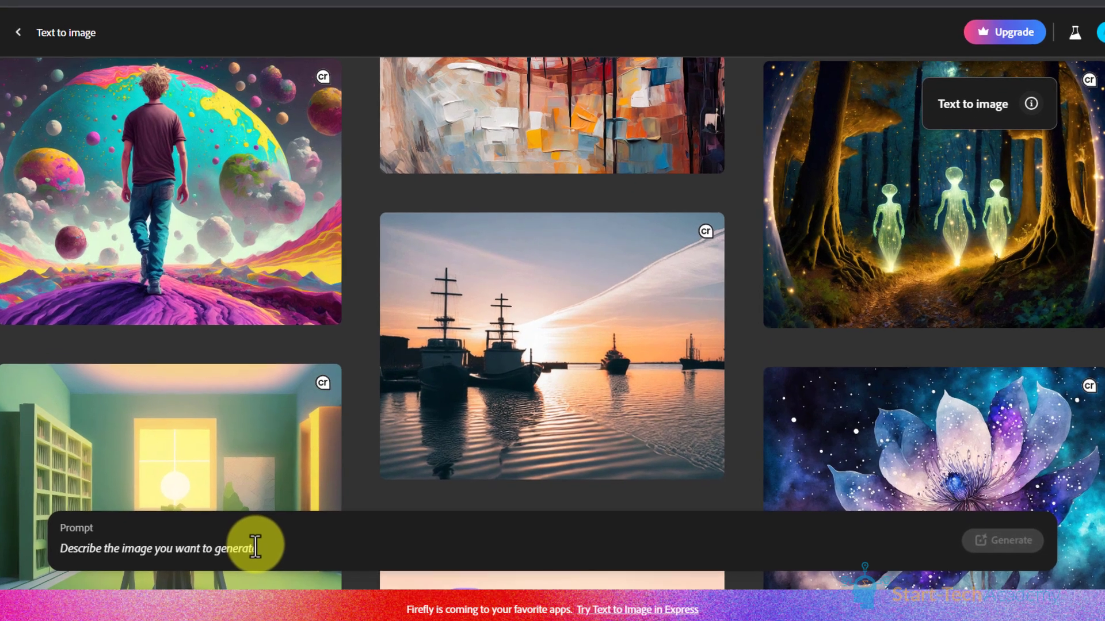
pyautogui.write('A businessman working on a laptop')
pyautogui.press('Return')
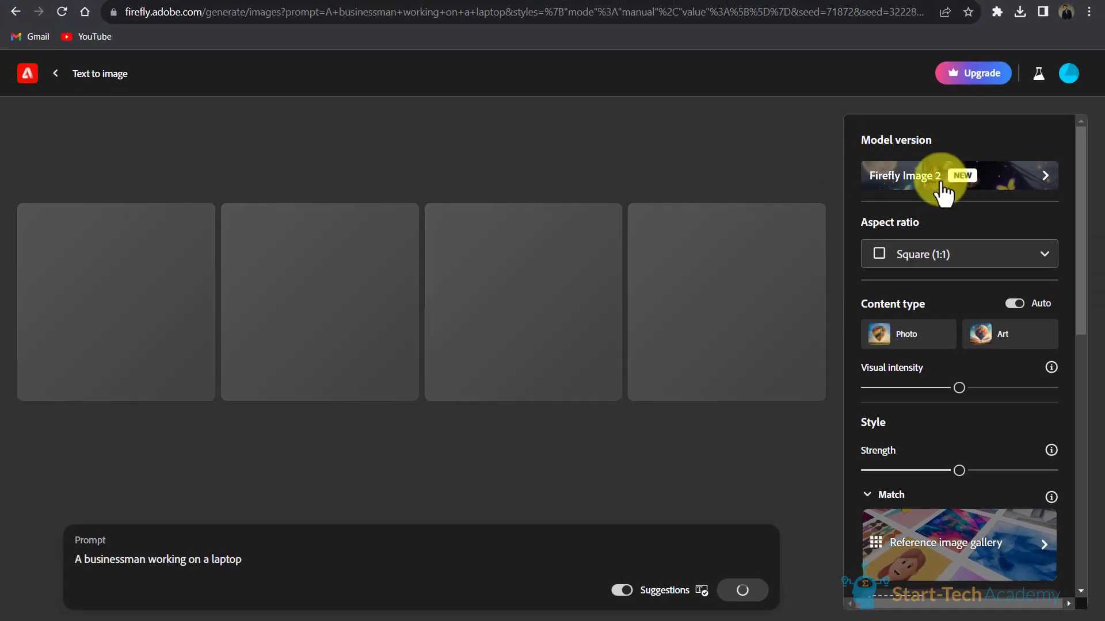
pyautogui.scroll(-1, 936, 315)
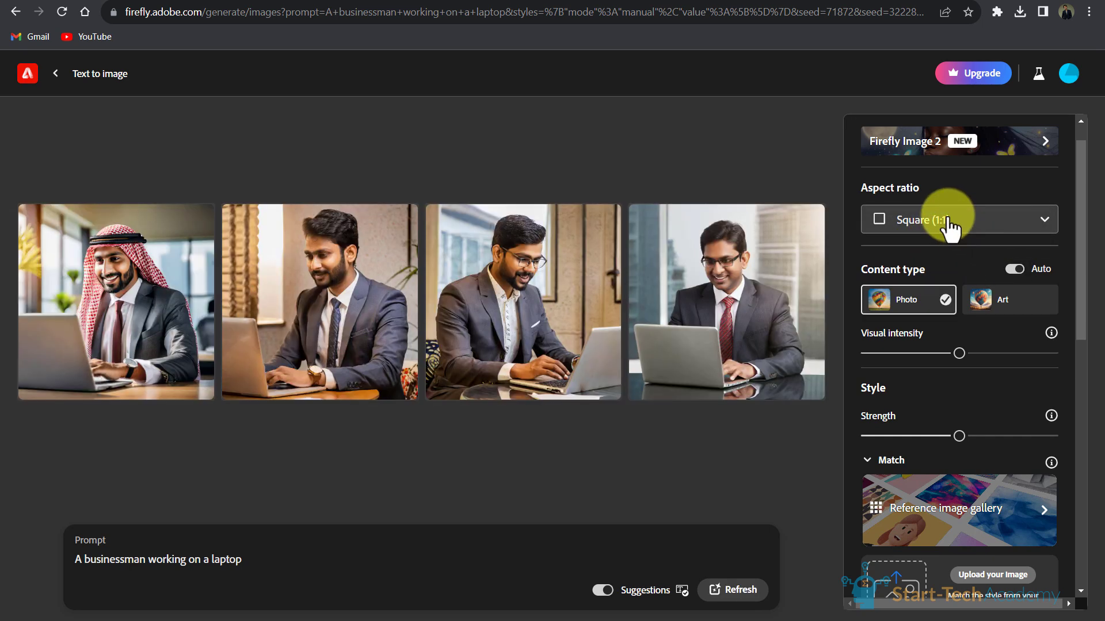
pyautogui.scroll(-1, 915, 282)
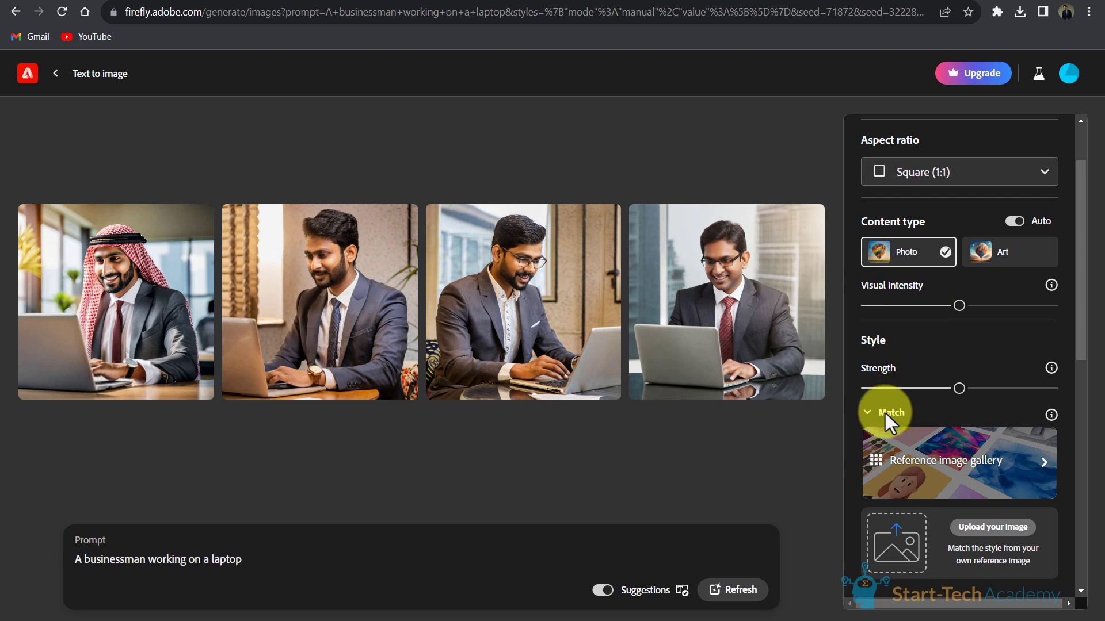
pyautogui.scroll(1, 885, 413)
pyautogui.moveTo(698, 404)
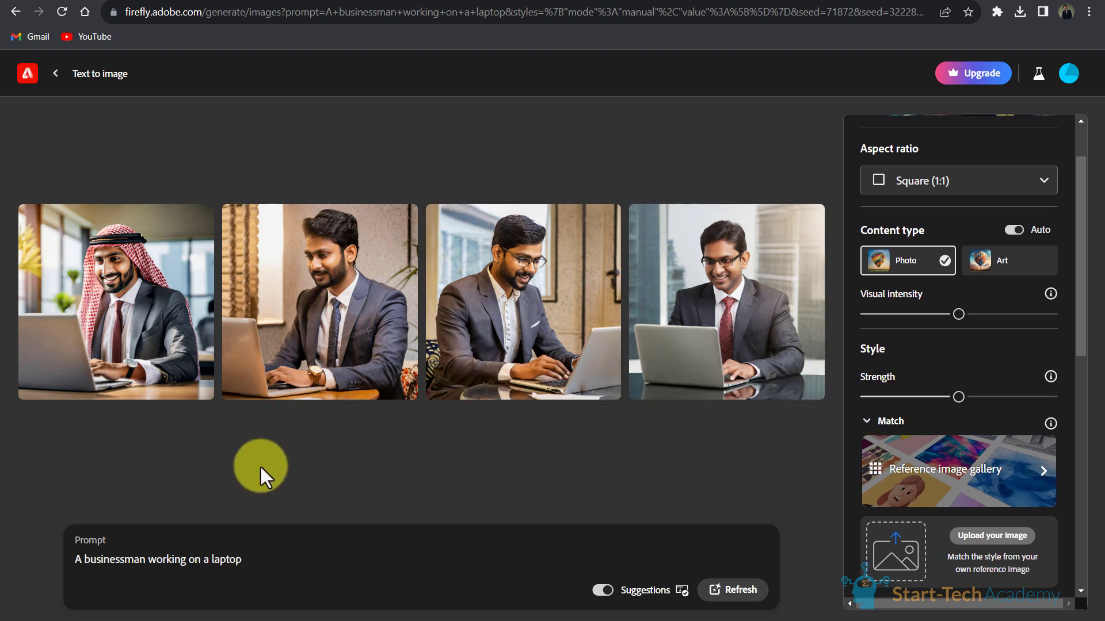
pyautogui.moveTo(490, 403)
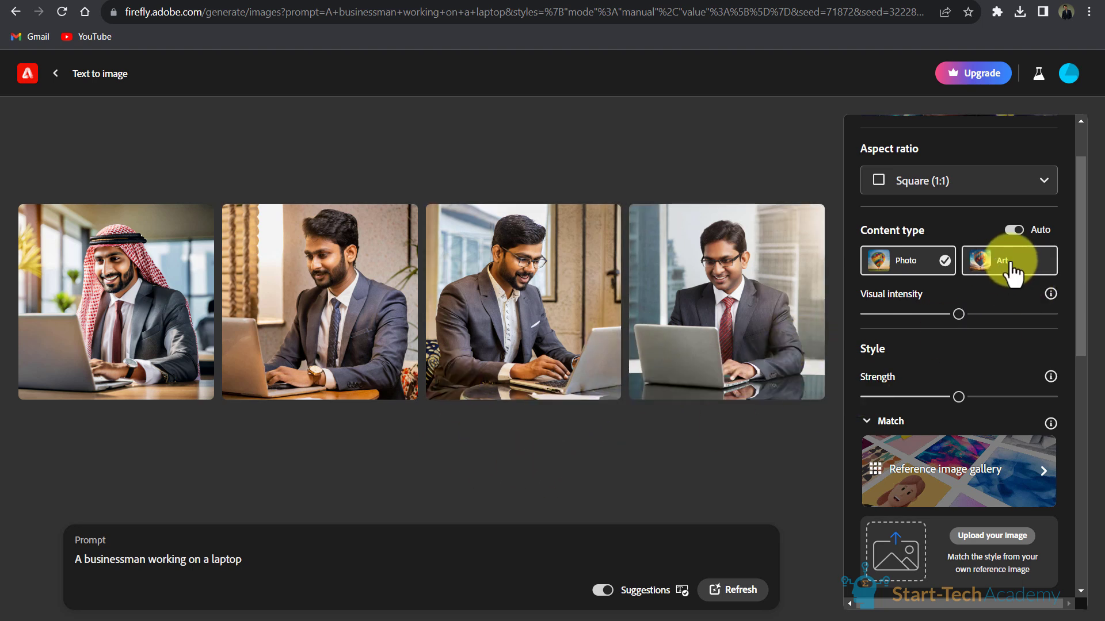
# Regenerate the Firefly businessman images with the Art content type.
pyautogui.click(1004, 262)
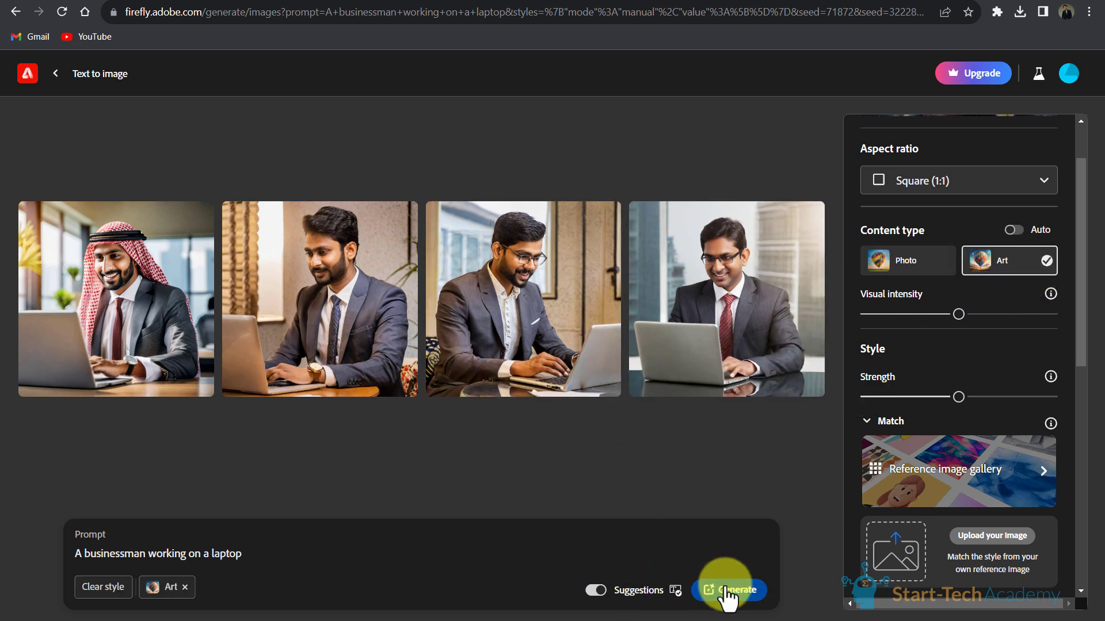
pyautogui.click(727, 591)
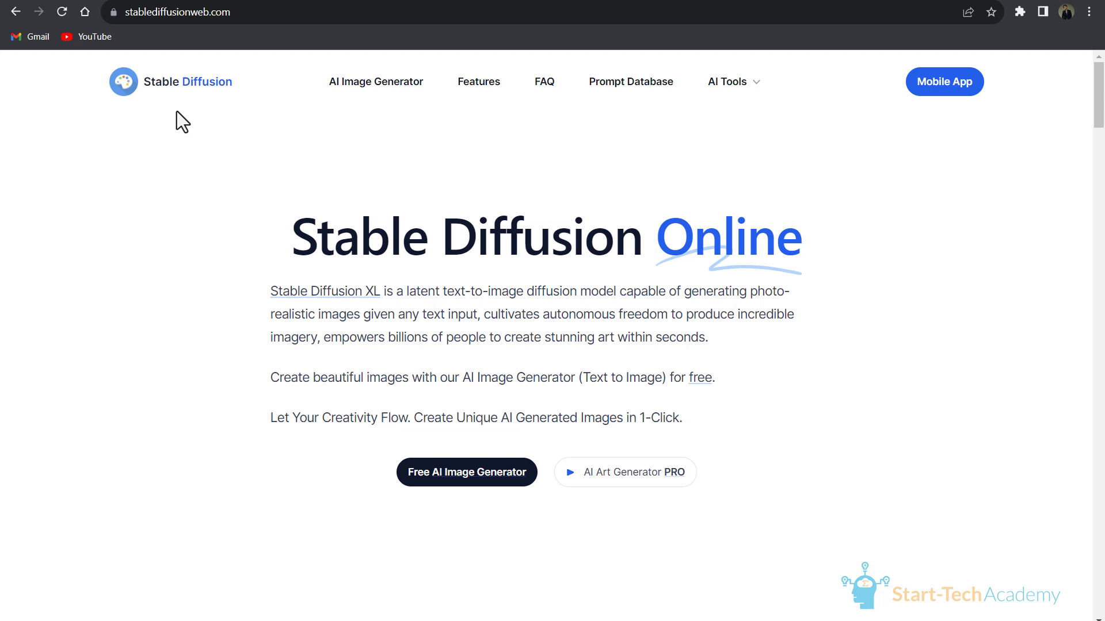
# Enter 'A businessman working on a laptop' in Stable Diffusion's free generator and check the Styles list.
pyautogui.scroll(-3, 176, 112)
pyautogui.scroll(-4, 177, 112)
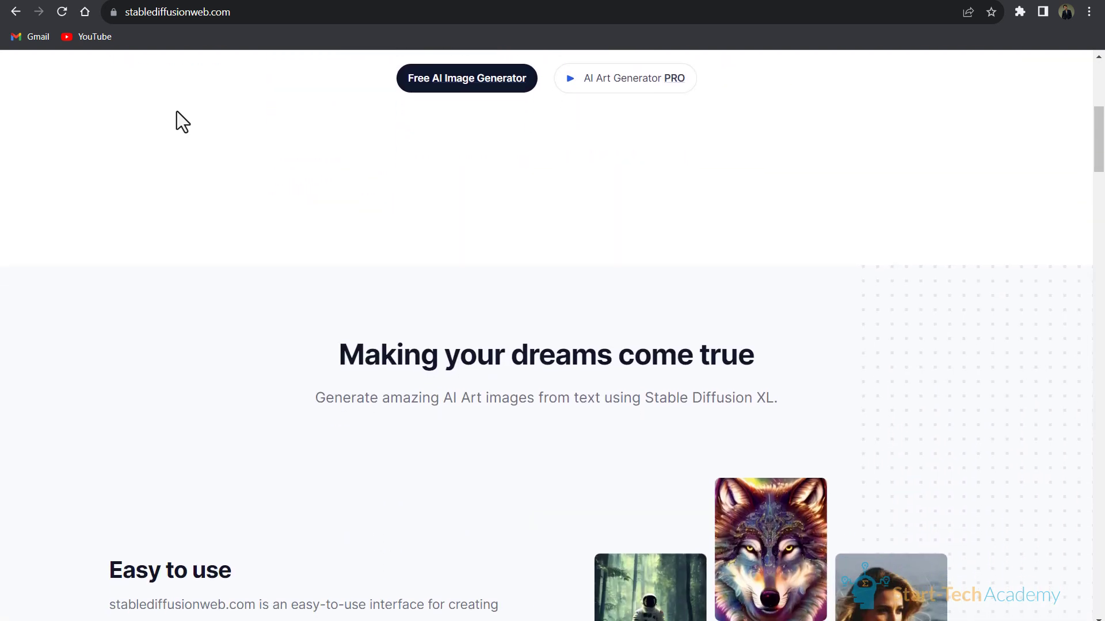
pyautogui.scroll(-1, 176, 112)
pyautogui.scroll(-10, 178, 112)
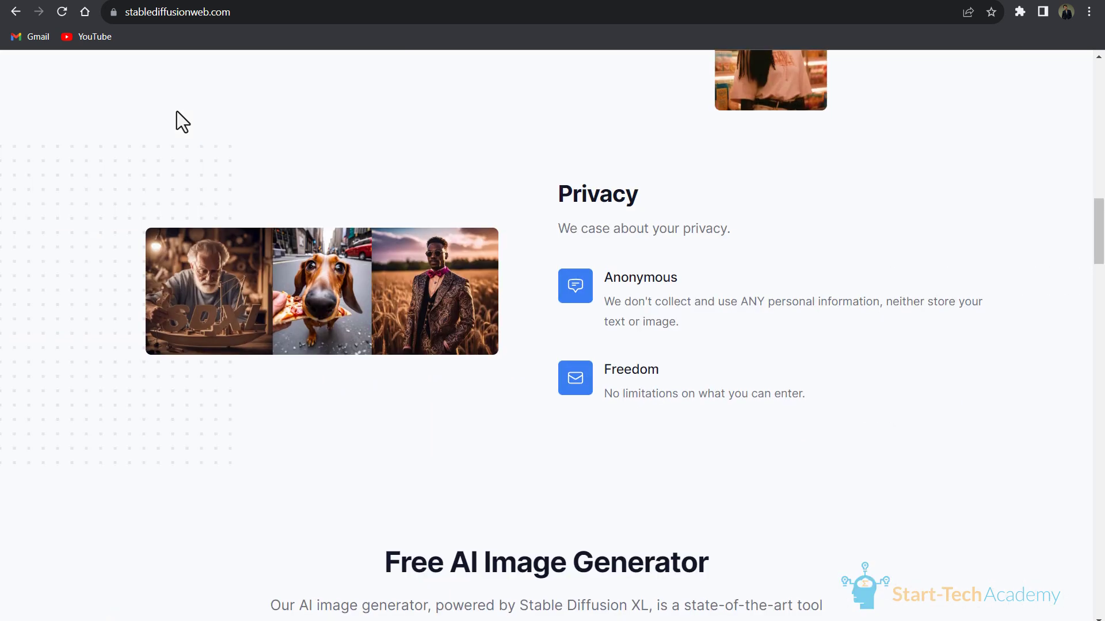
pyautogui.scroll(-2, 177, 112)
pyautogui.scroll(-1, 177, 112)
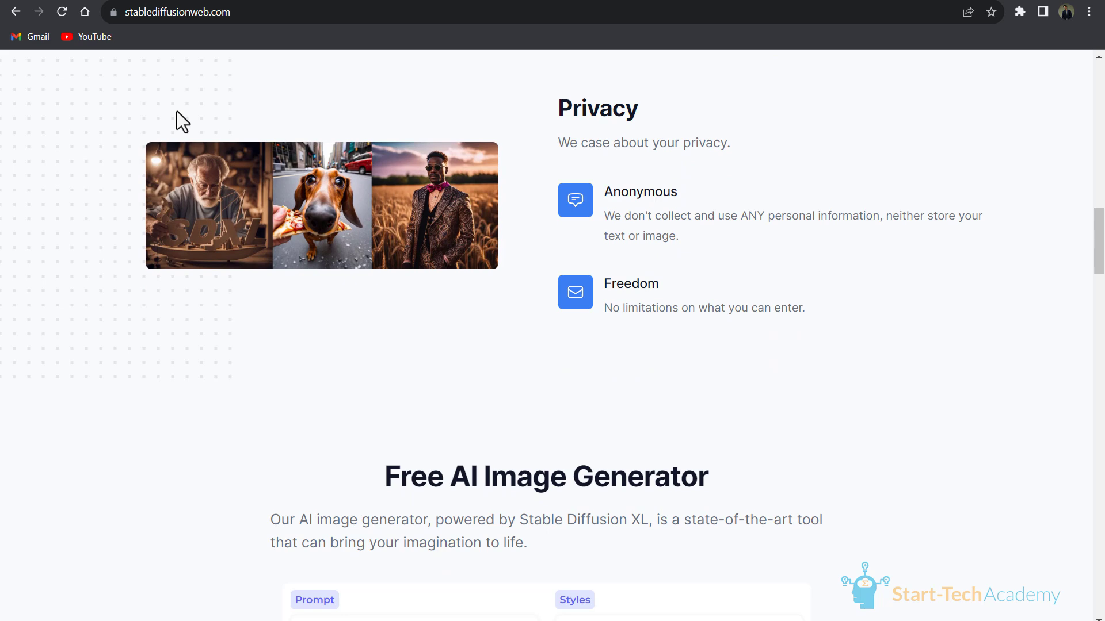
pyautogui.scroll(-8, 202, 145)
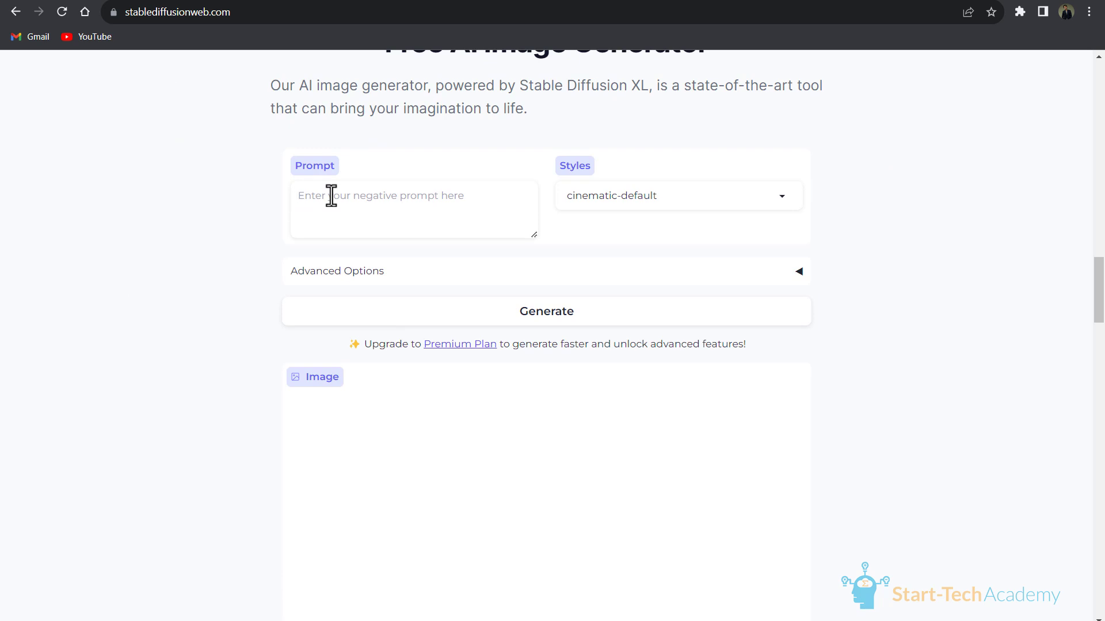
pyautogui.write('A businessman wotr')
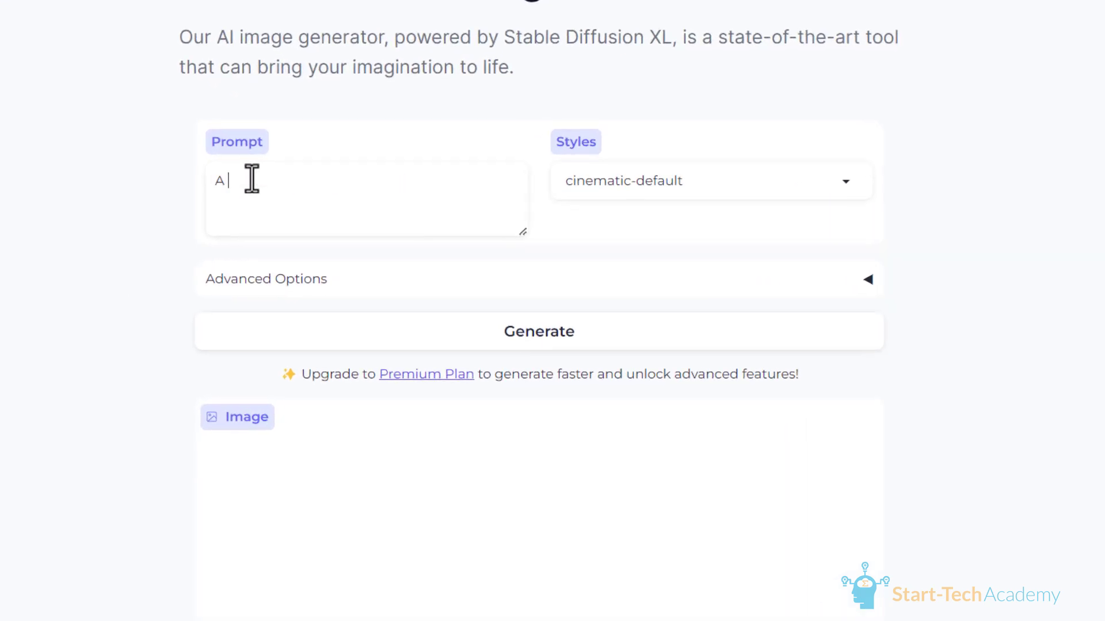
pyautogui.write('ng on a laptop')
pyautogui.click(845, 192)
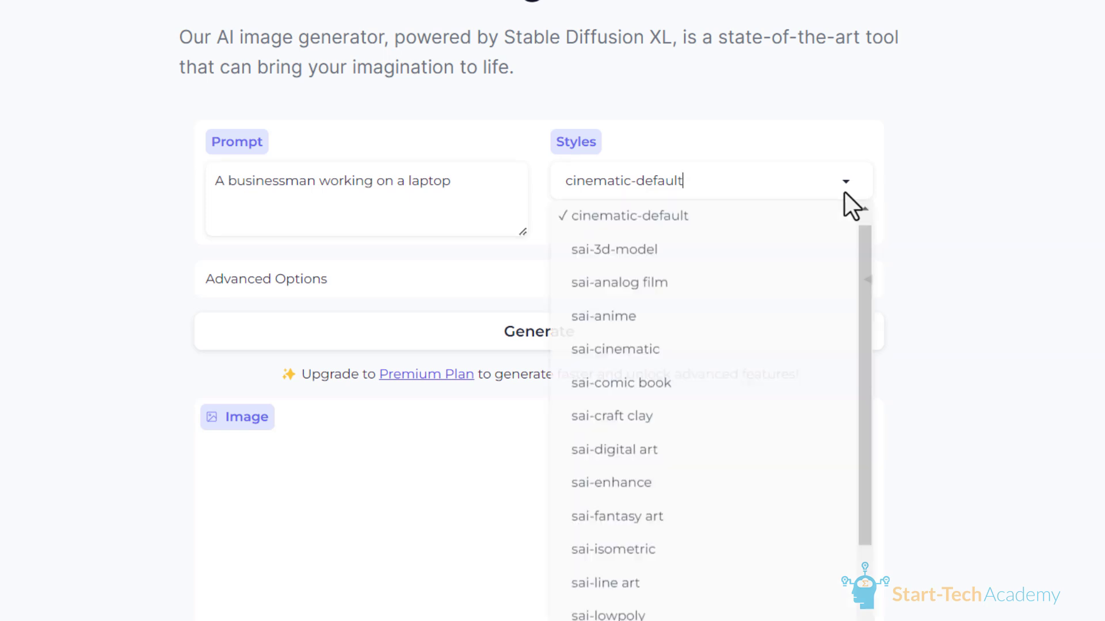
# Add the negative prompt 'don't show black laptop or clothing' under Advanced Options and generate.
pyautogui.scroll(-5, 752, 389)
pyautogui.scroll(-2, 841, 167)
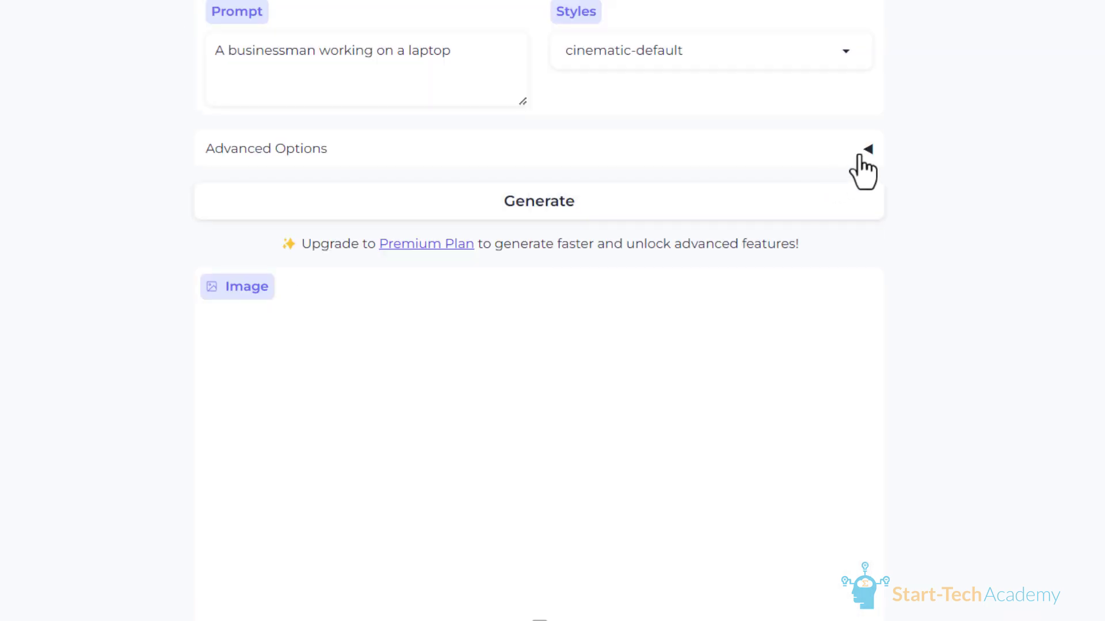
pyautogui.click(860, 154)
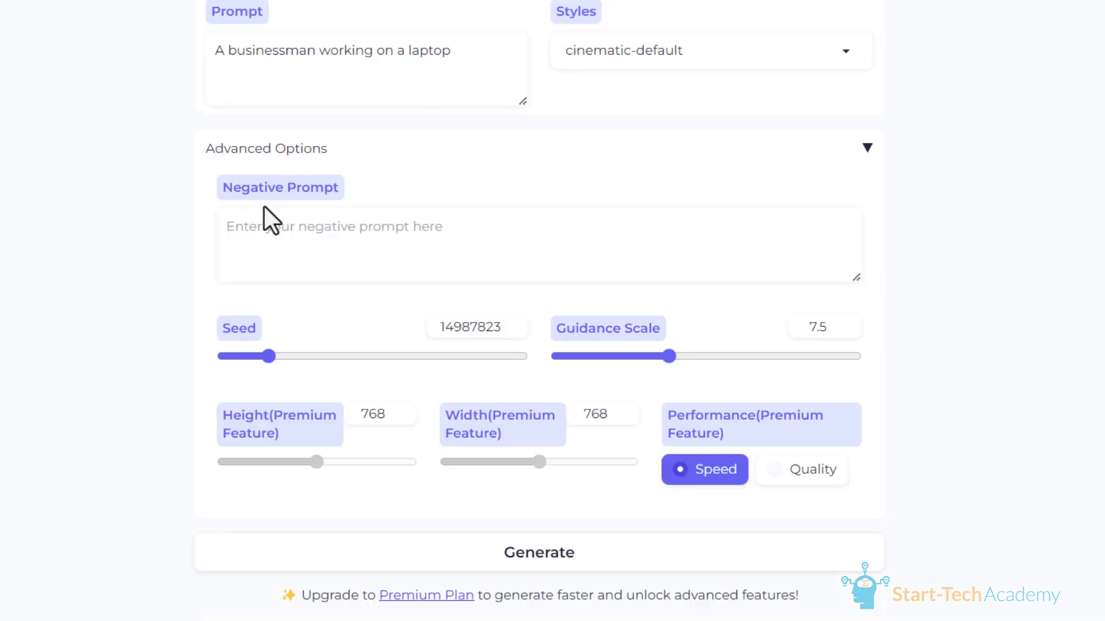
pyautogui.scroll(1, 365, 225)
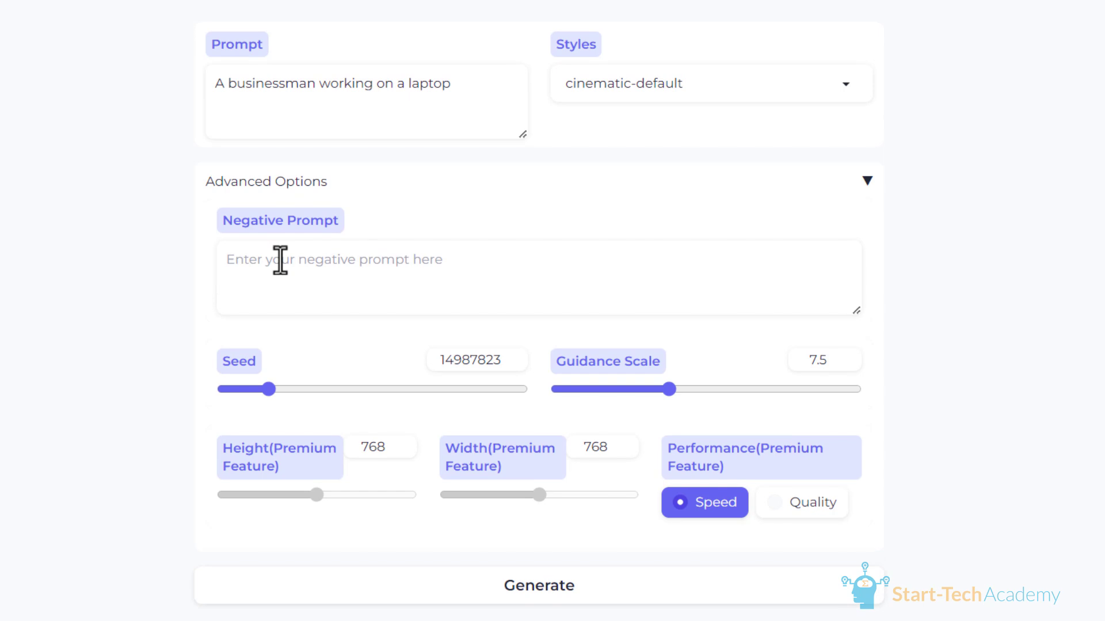
pyautogui.click(283, 261)
pyautogui.write('don')
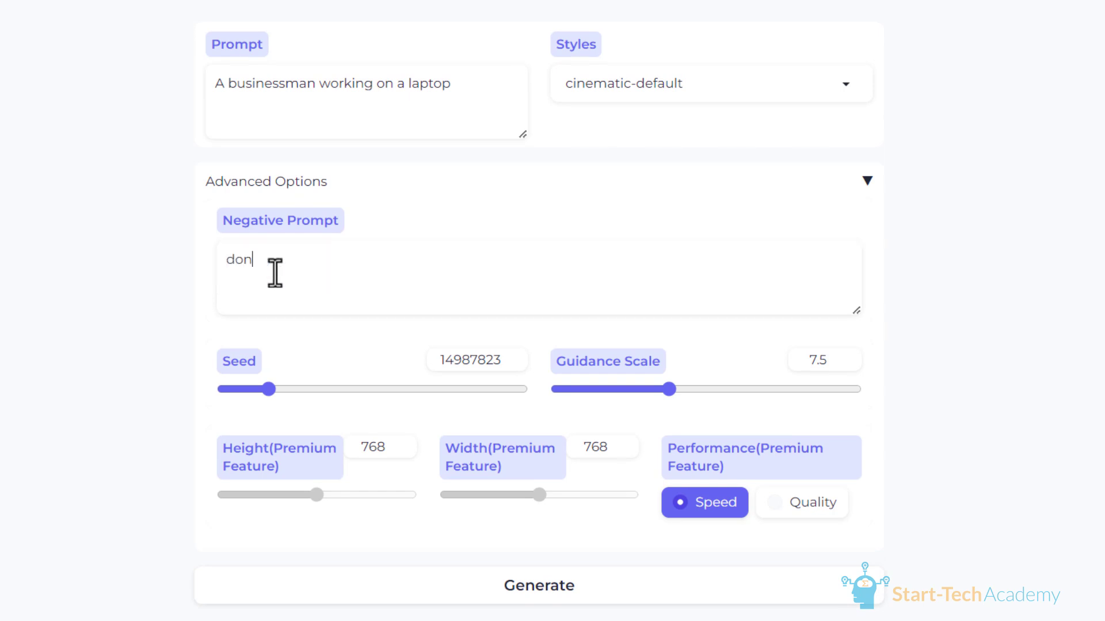
pyautogui.write("'t")
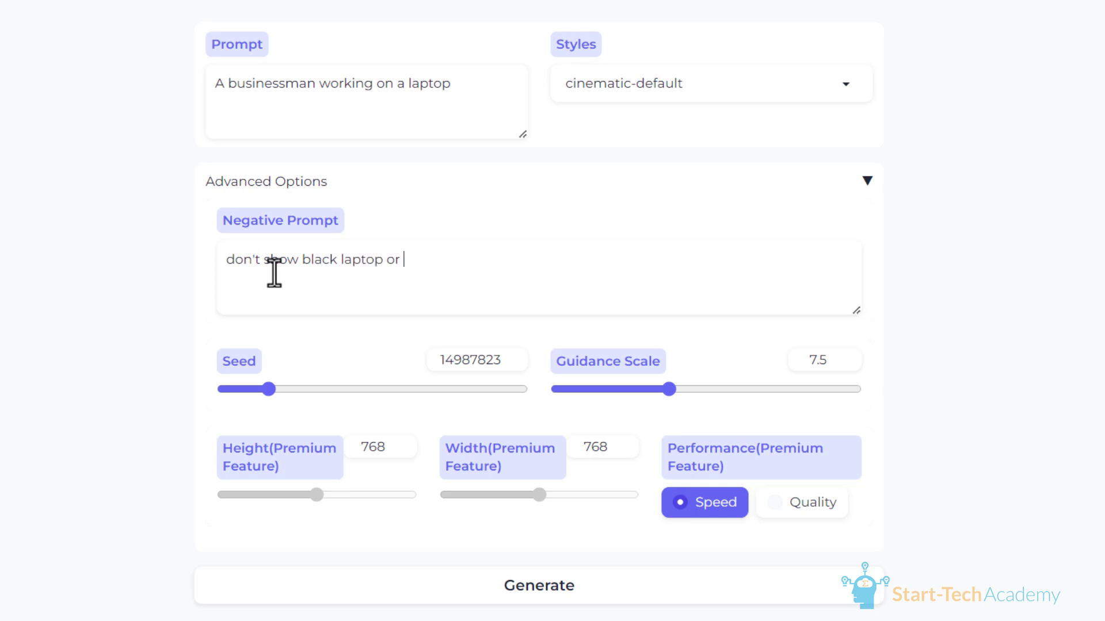
pyautogui.write('show black laptop or clothing')
pyautogui.scroll(-2, 471, 425)
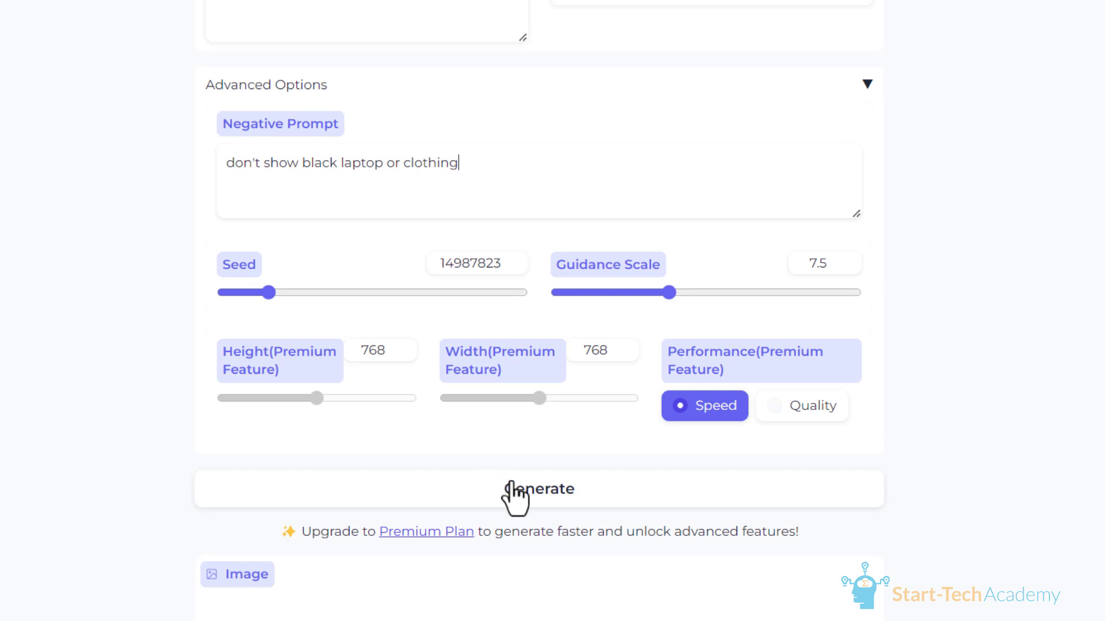
pyautogui.click(541, 496)
pyautogui.scroll(-5, 656, 205)
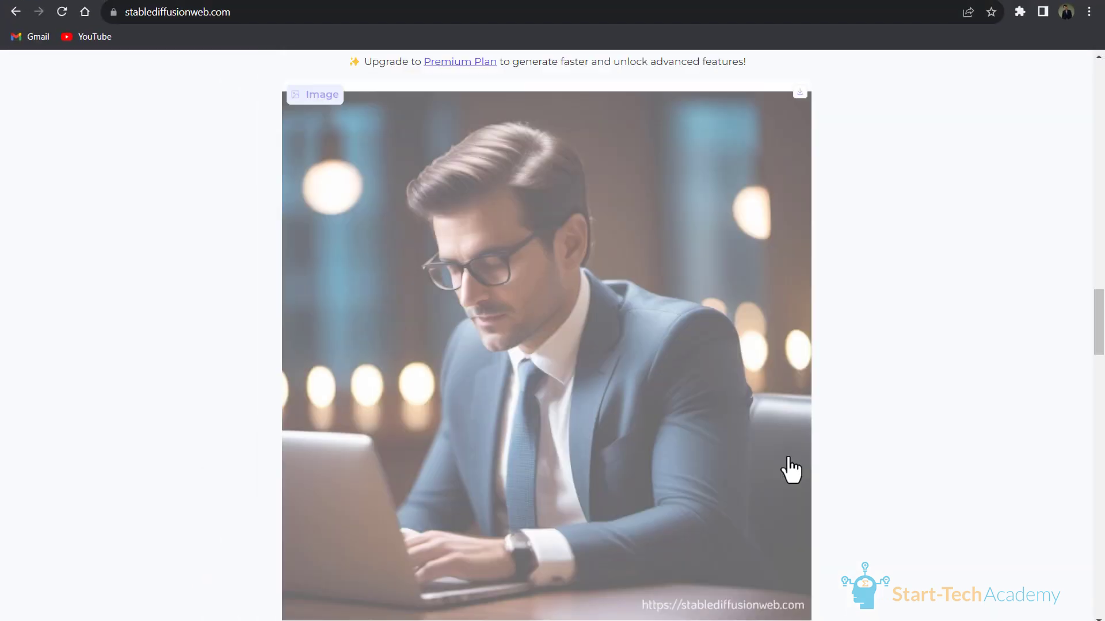
pyautogui.scroll(-1, 617, 300)
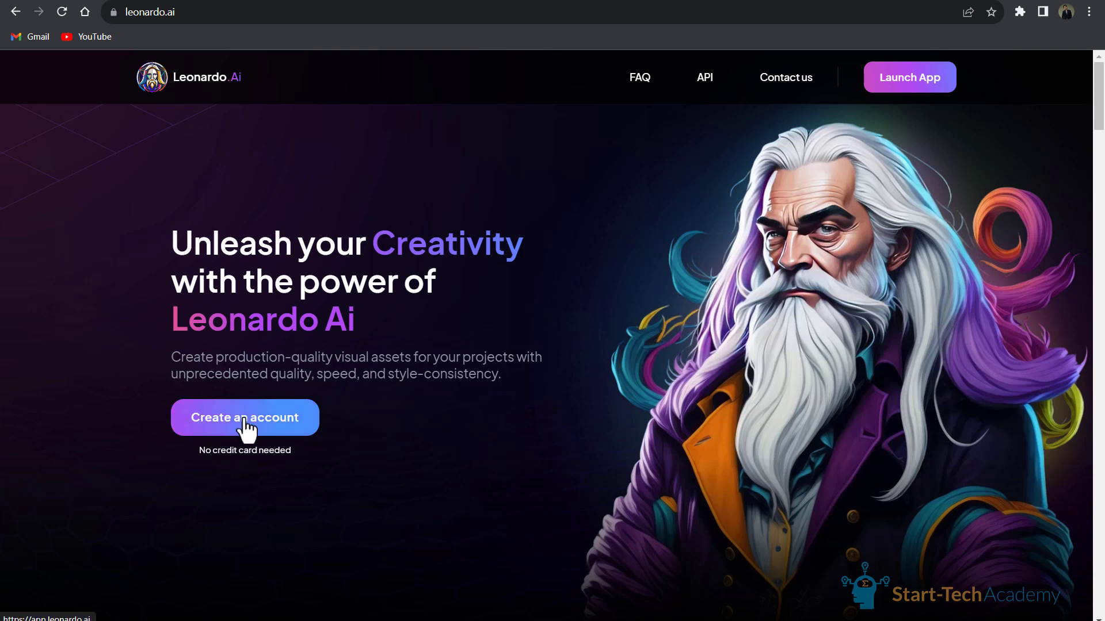
# Enter the Leonardo.Ai web app and go to its AI Image Generation page.
pyautogui.click(247, 430)
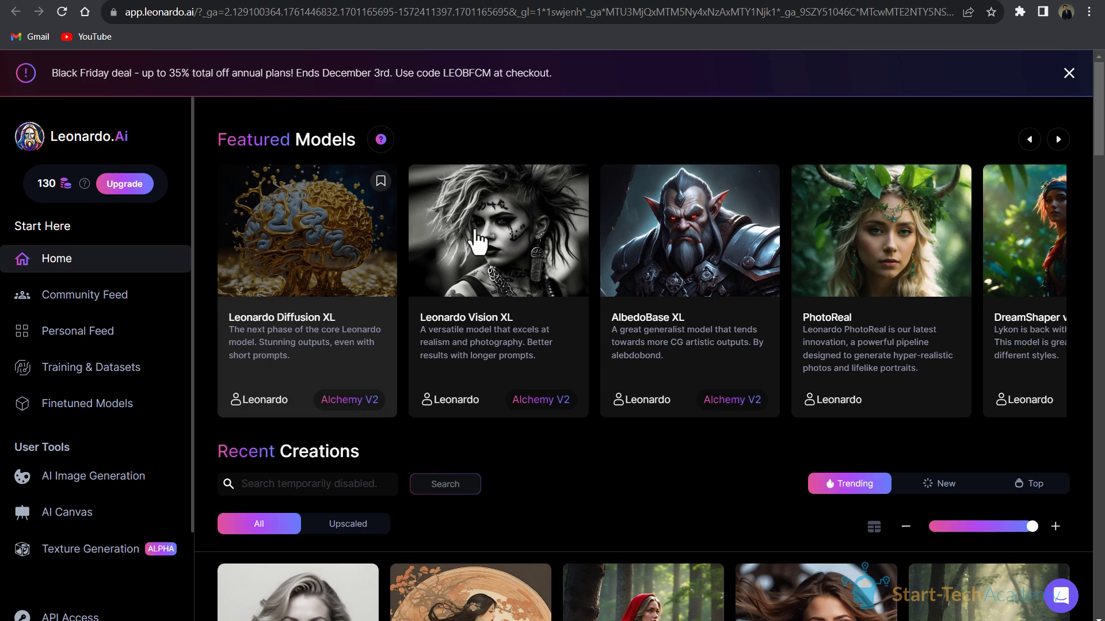
pyautogui.scroll(-2, 508, 279)
pyautogui.scroll(3, 299, 392)
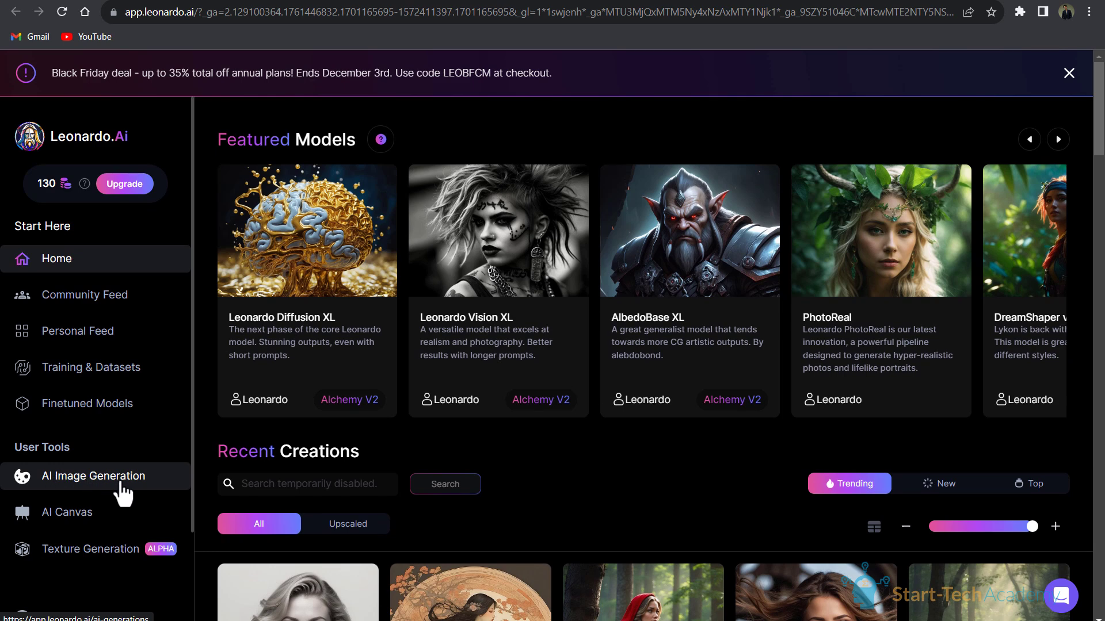
pyautogui.click(103, 486)
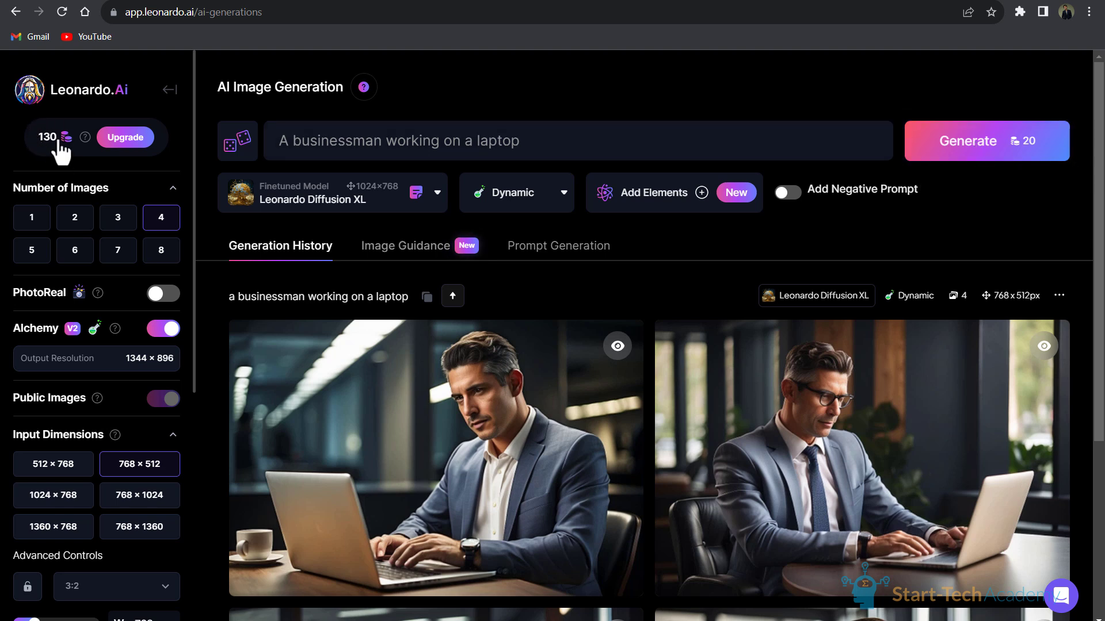
# Scroll through the earlier businessman results and sidebar generation settings in Leonardo.Ai.
pyautogui.moveTo(83, 139)
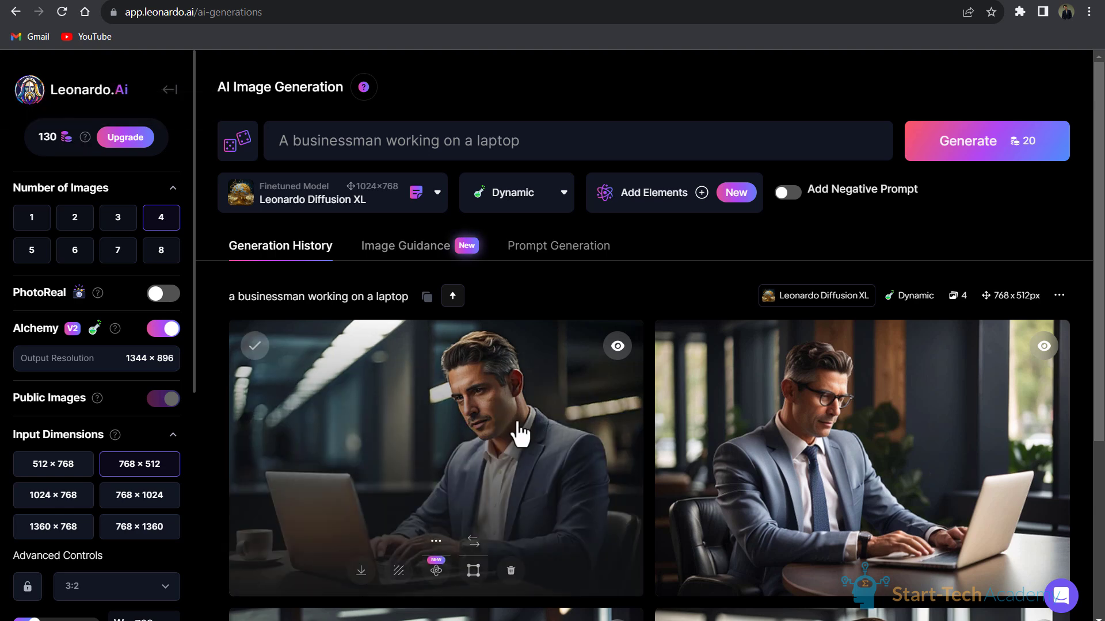
pyautogui.scroll(-5, 518, 432)
pyautogui.scroll(5, 518, 431)
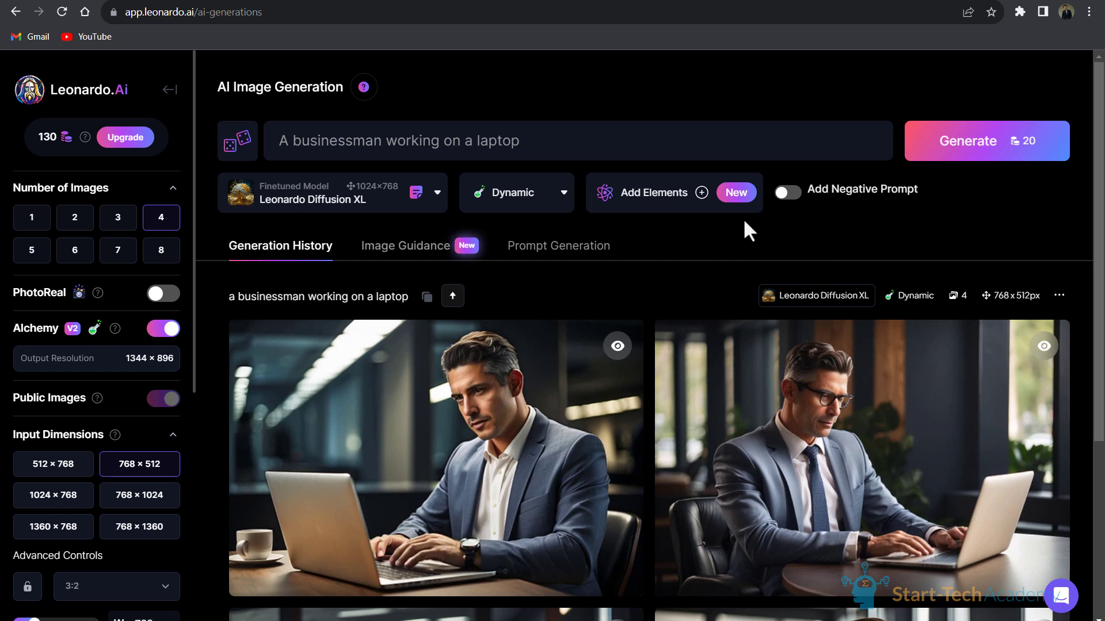
pyautogui.scroll(-1, 745, 223)
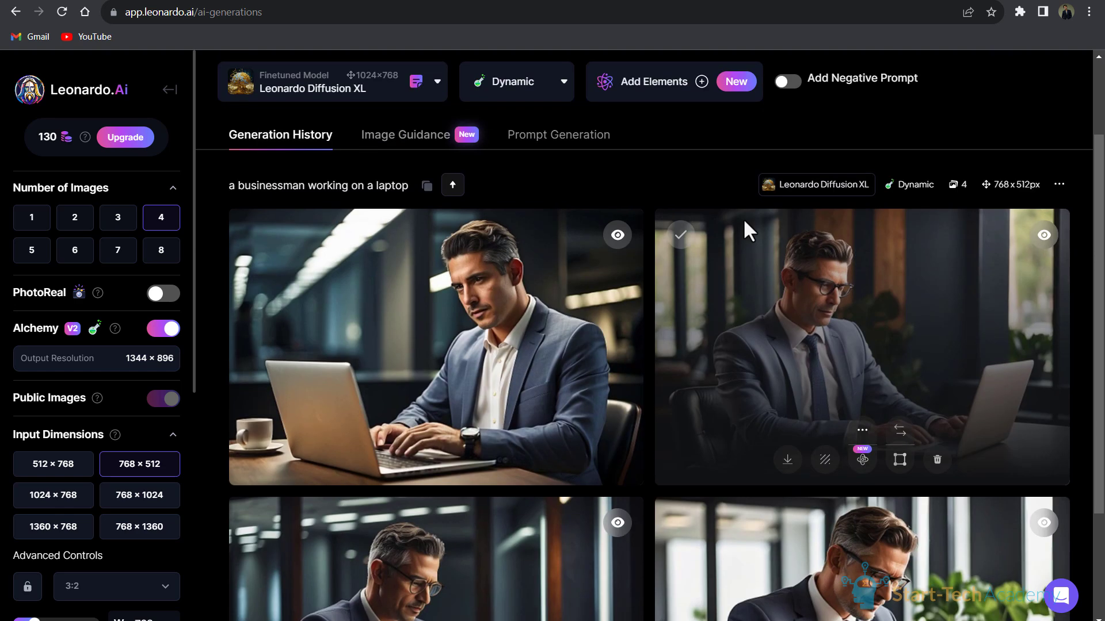
pyautogui.scroll(-2, 743, 218)
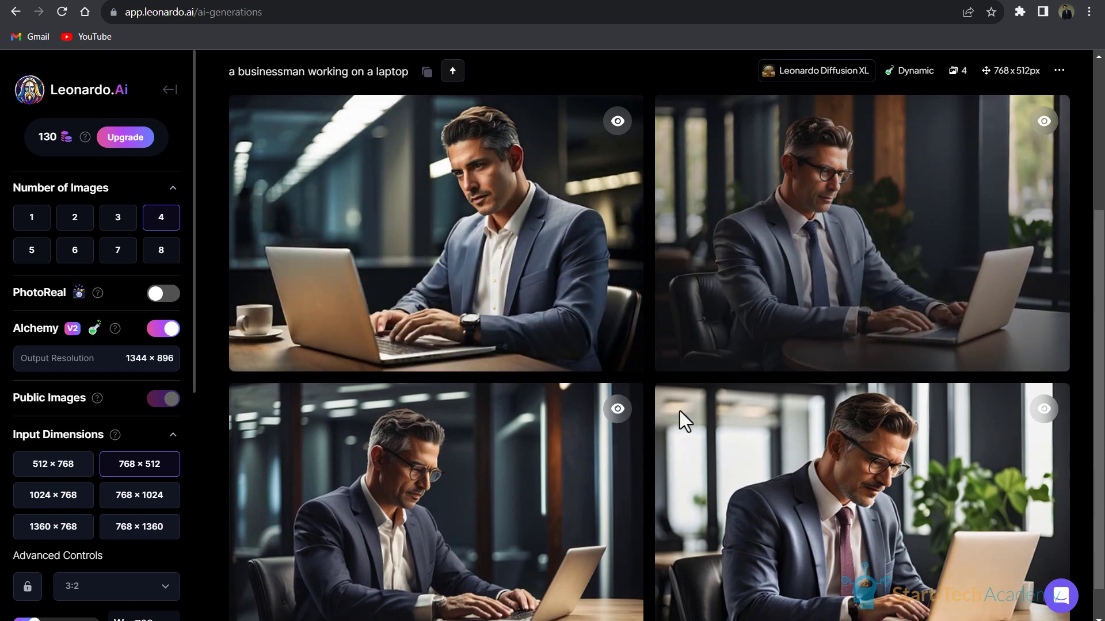
pyautogui.scroll(-1, 679, 411)
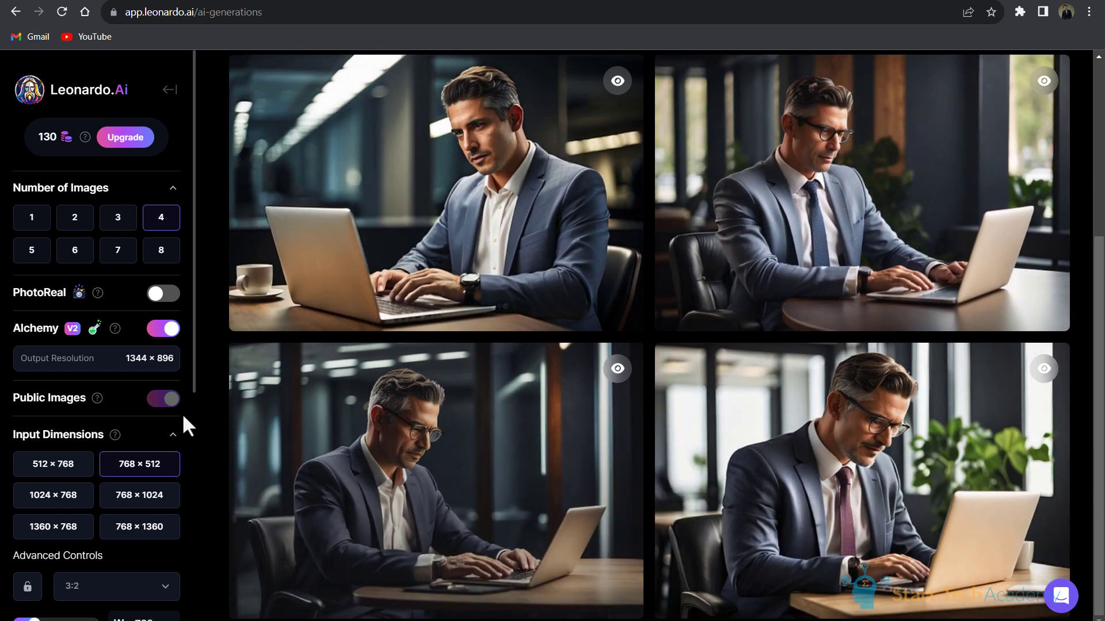
pyautogui.scroll(-1, 121, 509)
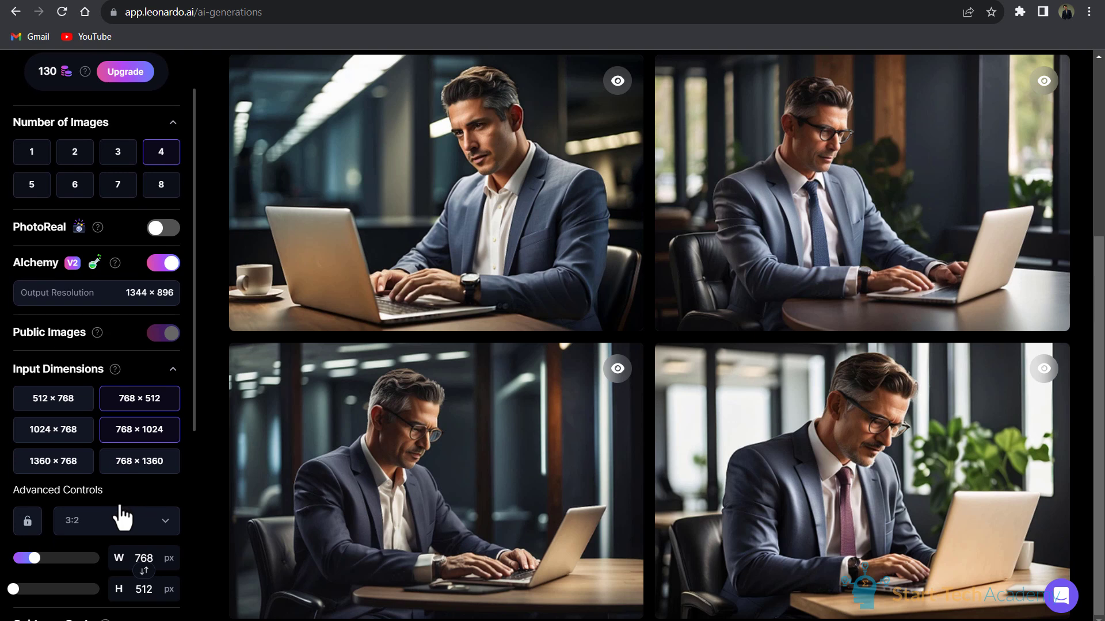
pyautogui.scroll(-1, 122, 517)
pyautogui.scroll(-2, 121, 512)
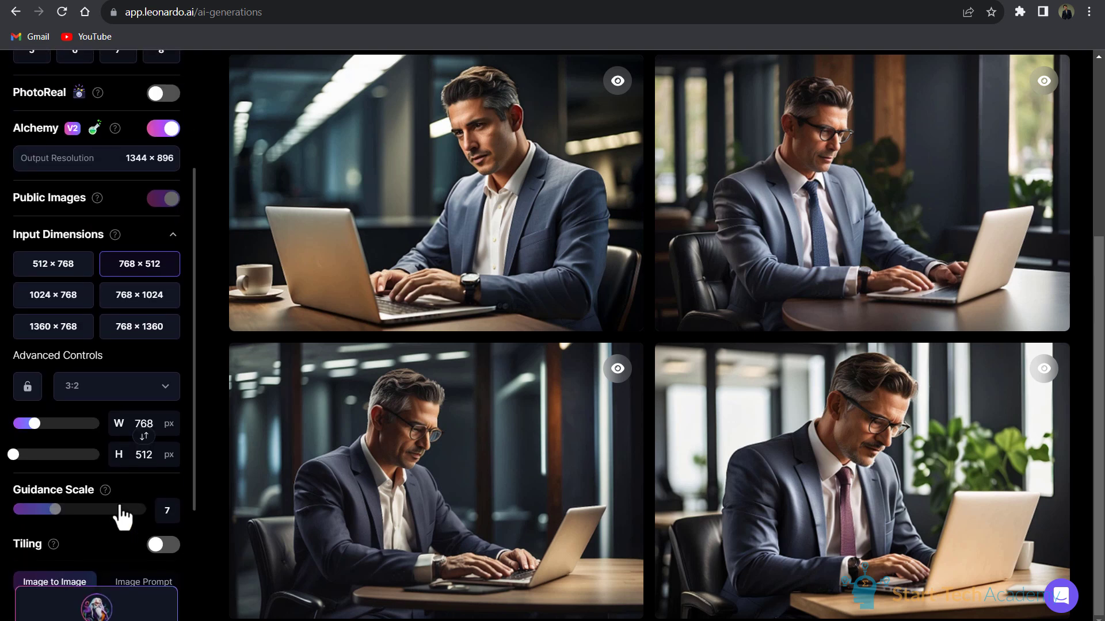
pyautogui.scroll(4, 120, 506)
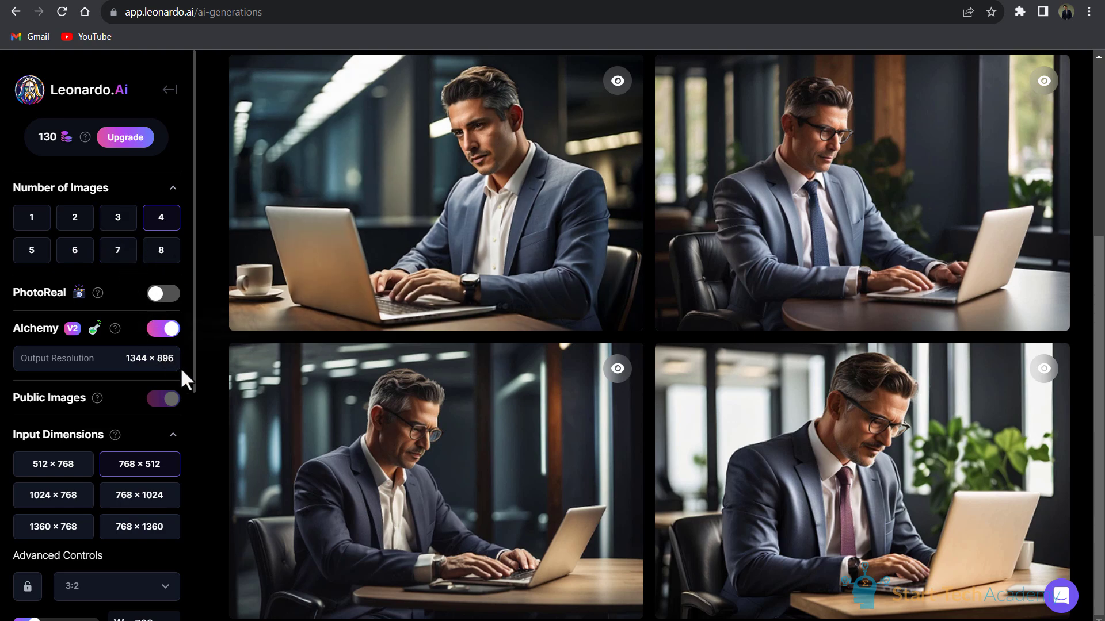
pyautogui.scroll(3, 380, 376)
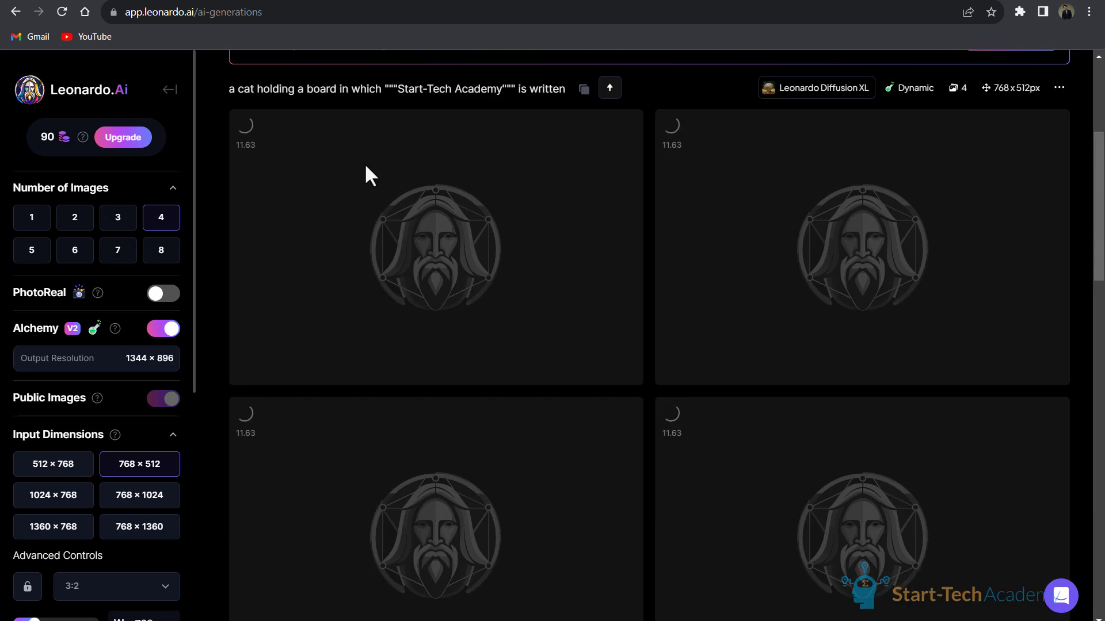
pyautogui.scroll(5, 366, 173)
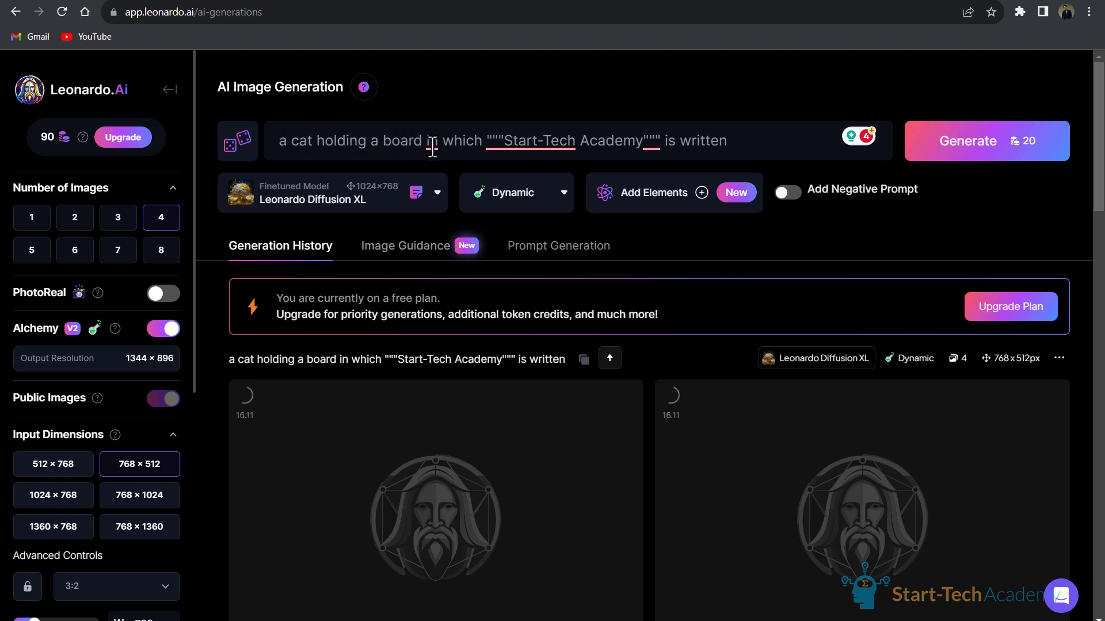
# Change 'in which' to 'on which' in the prompt and review the four finished cat images.
pyautogui.moveTo(432, 147)
pyautogui.click(432, 185)
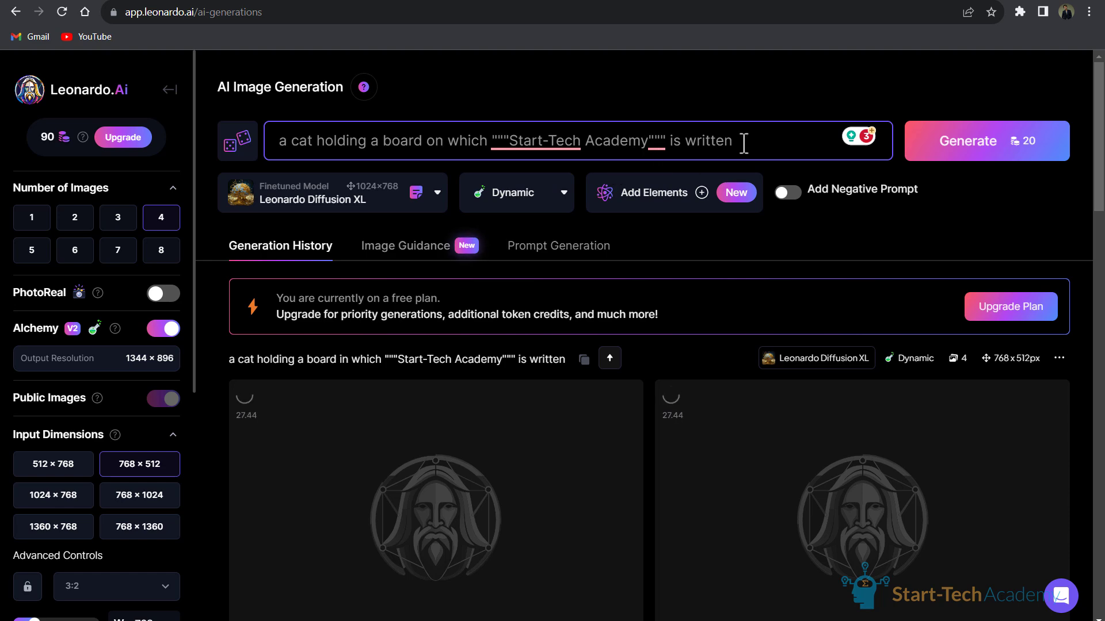
pyautogui.scroll(-2, 523, 308)
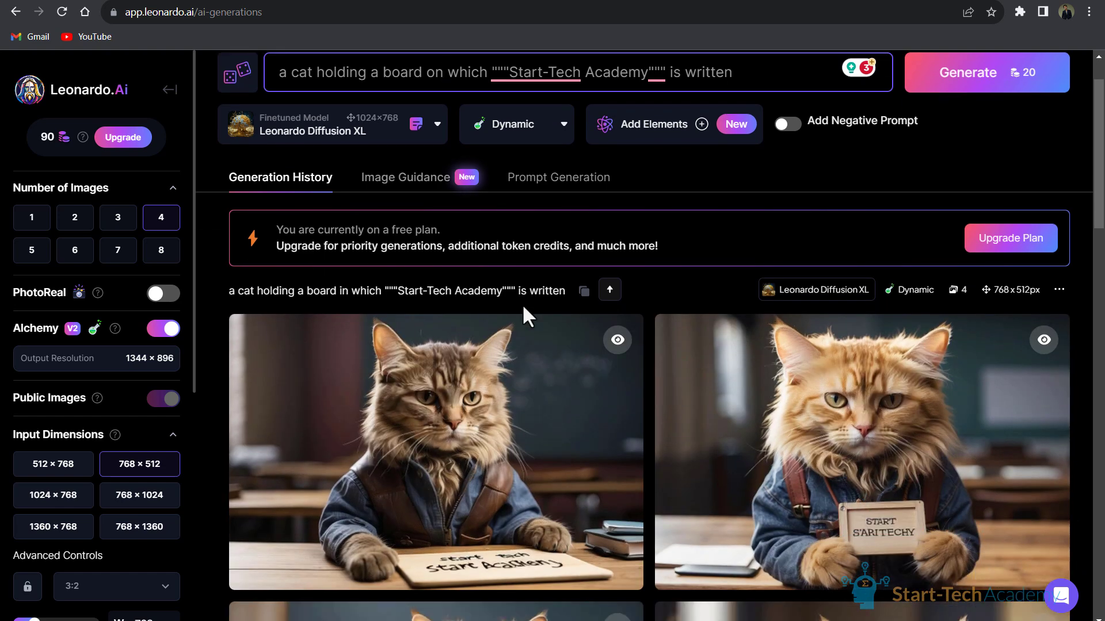
pyautogui.scroll(-3, 522, 304)
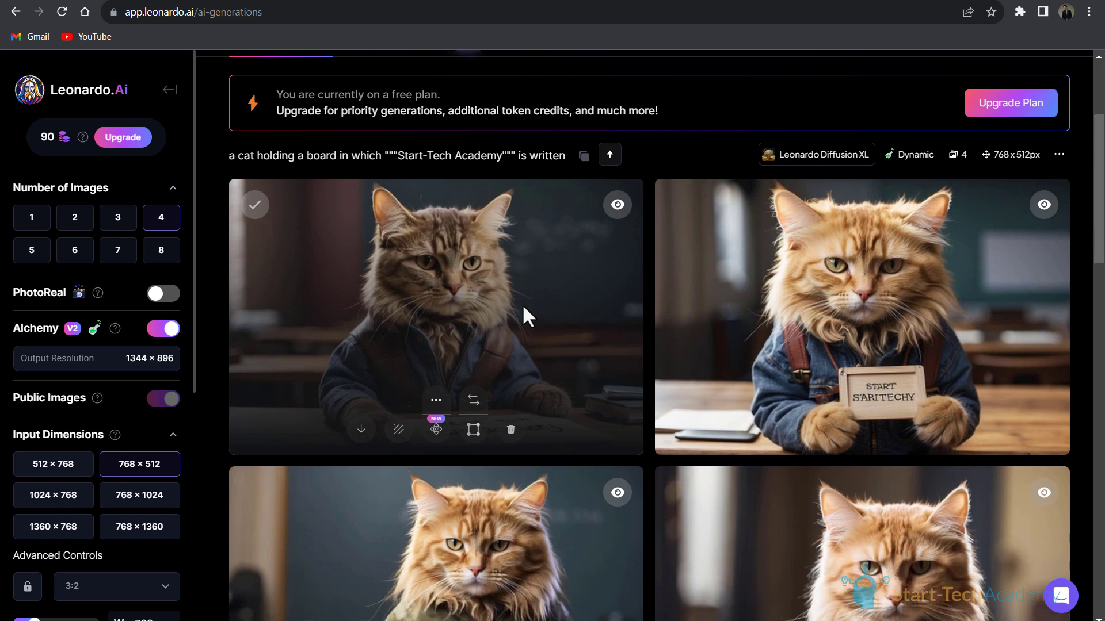
pyautogui.scroll(-2, 764, 402)
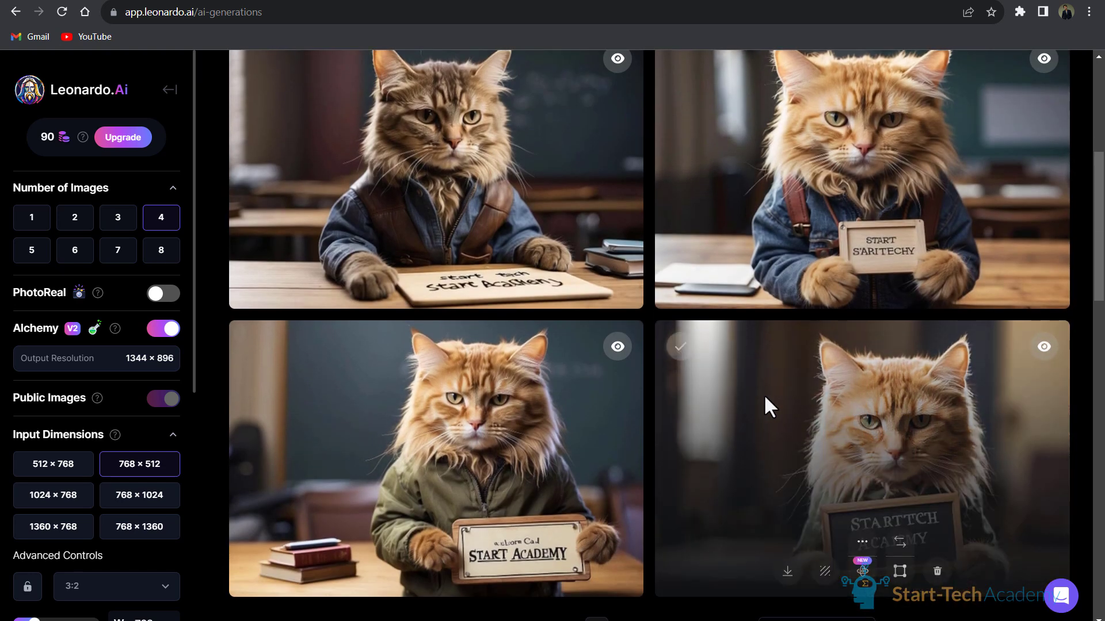
pyautogui.scroll(-1, 800, 552)
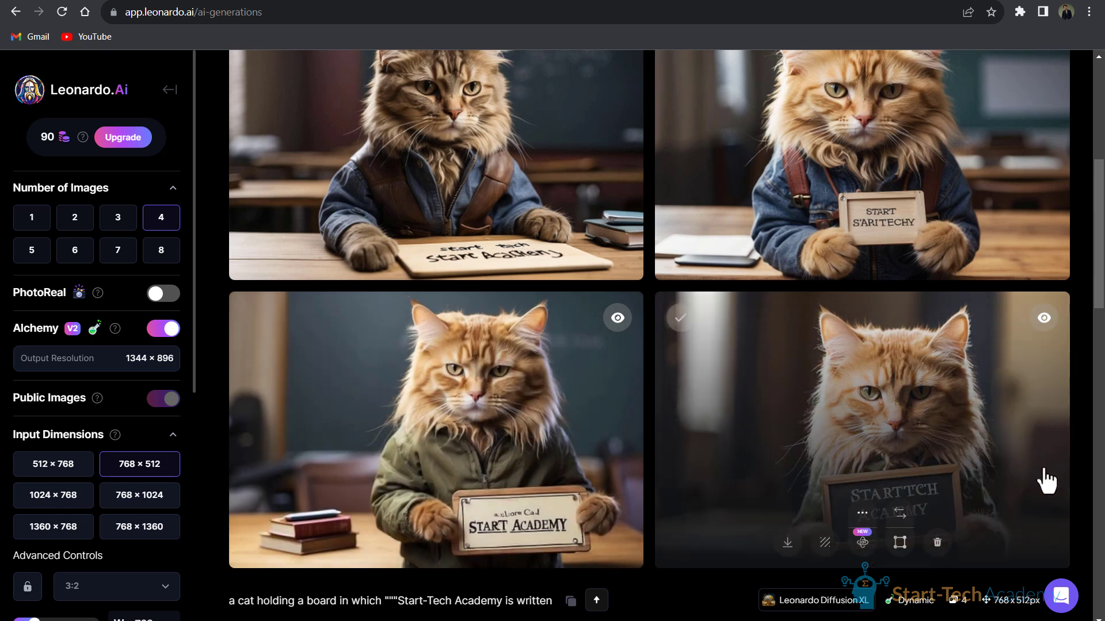
pyautogui.scroll(1, 1081, 292)
pyautogui.scroll(1, 1082, 291)
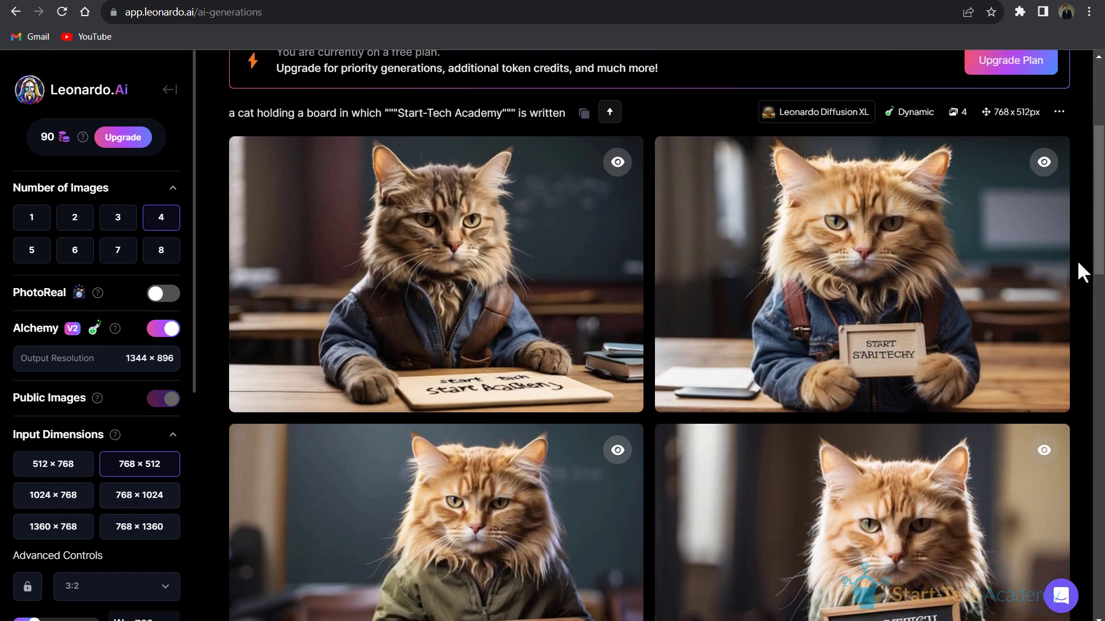
pyautogui.scroll(-10, 1076, 260)
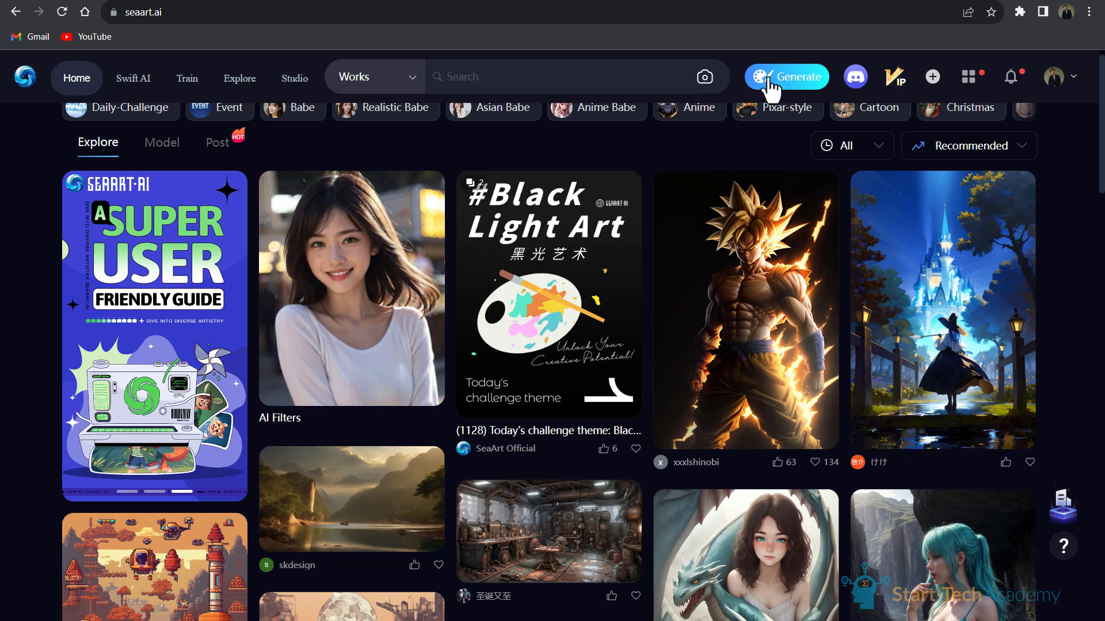
# Generate two SeaArt epiCRealism images from the prompt 'A businessman working on a laptop'.
pyautogui.click(770, 87)
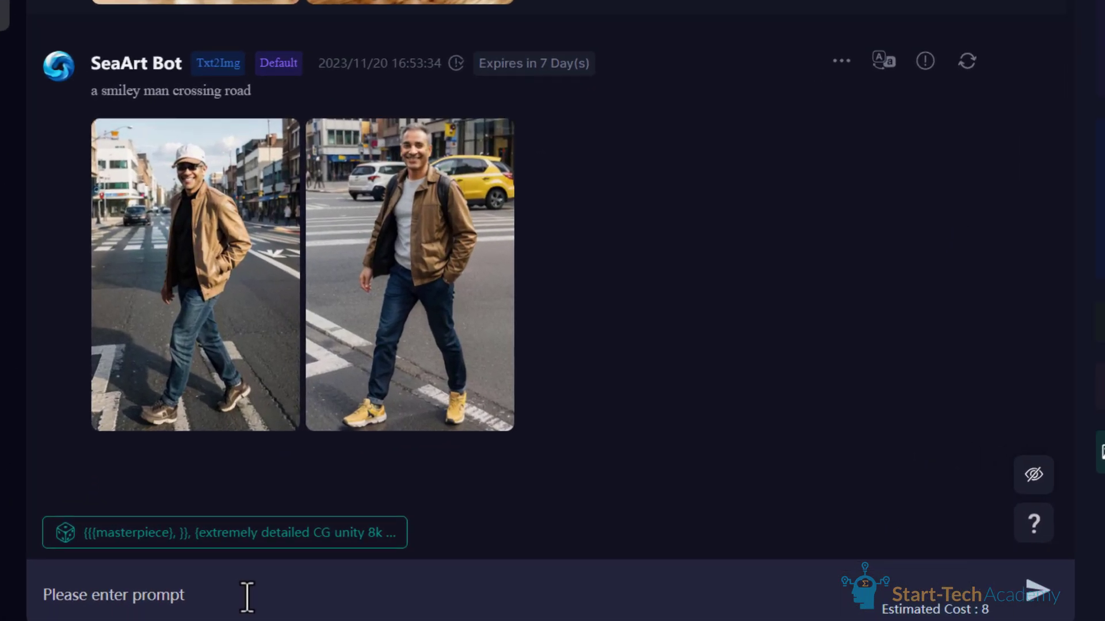
pyautogui.write('A businessman working on a')
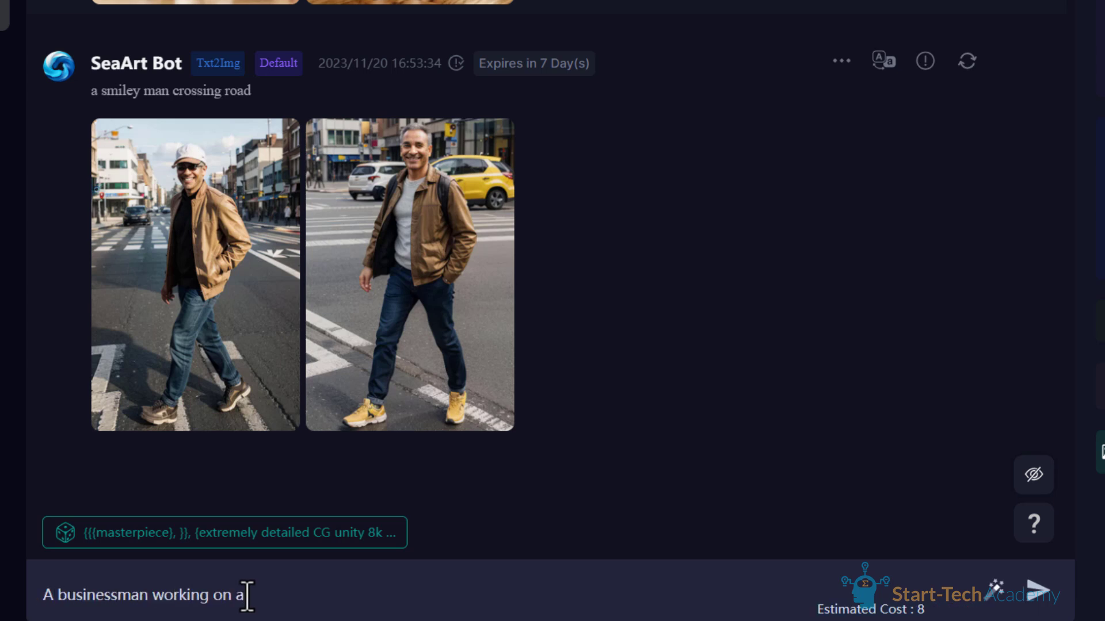
pyautogui.write(' laptop')
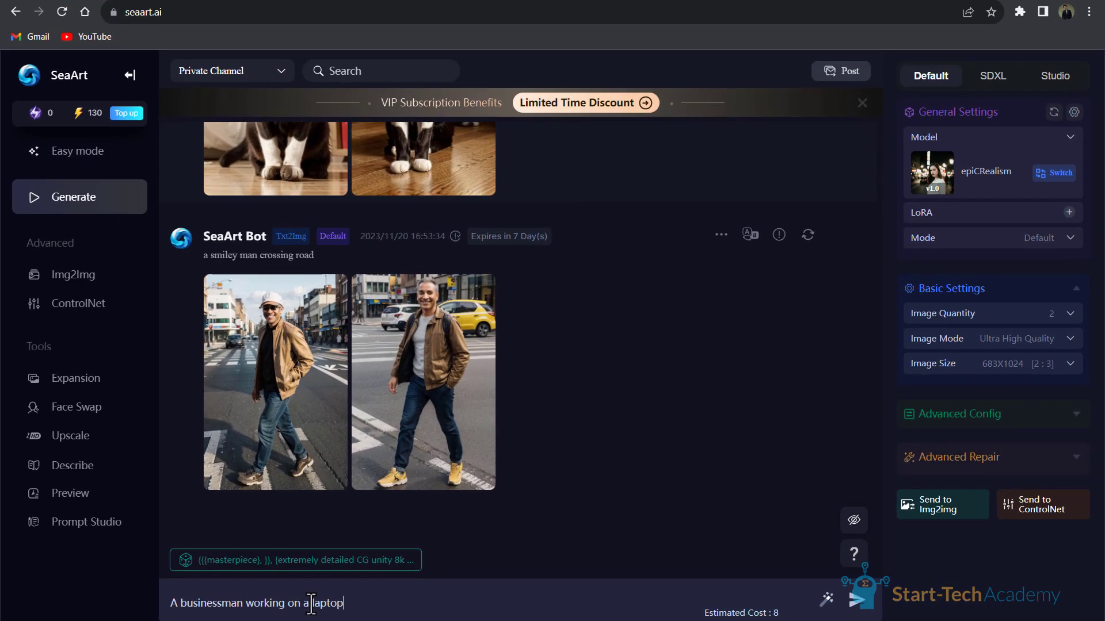
pyautogui.press('Return')
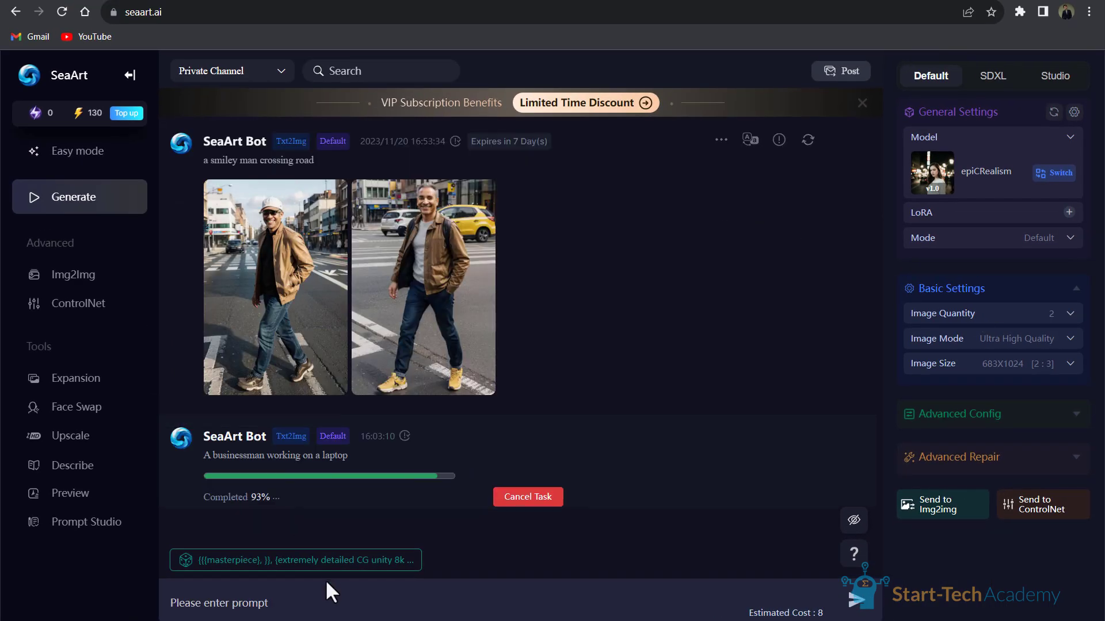
pyautogui.moveTo(459, 370)
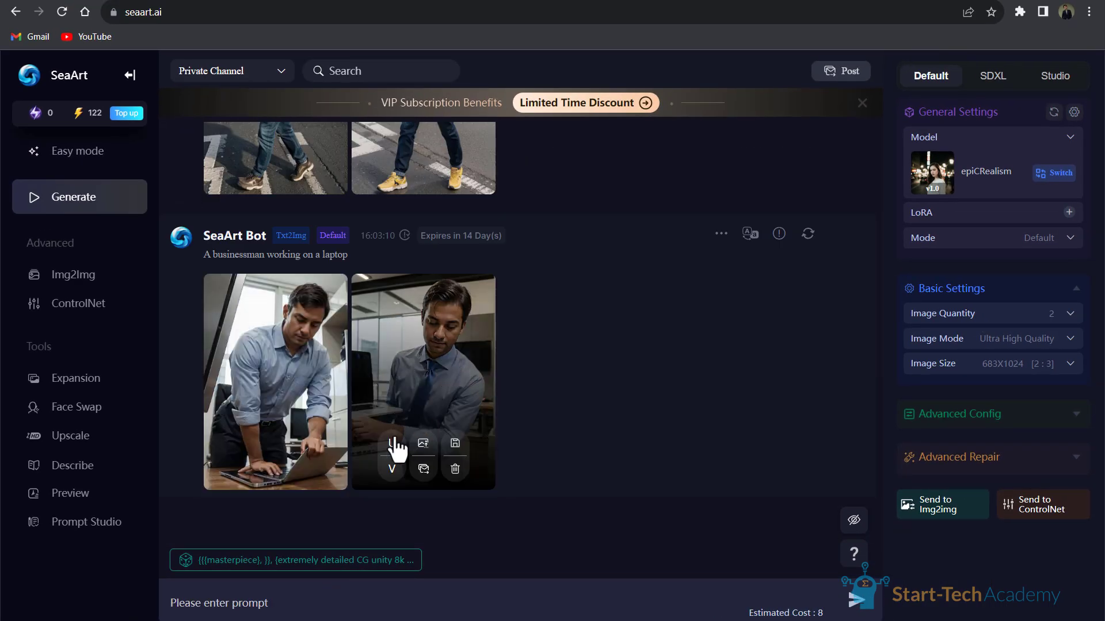
pyautogui.moveTo(85, 121)
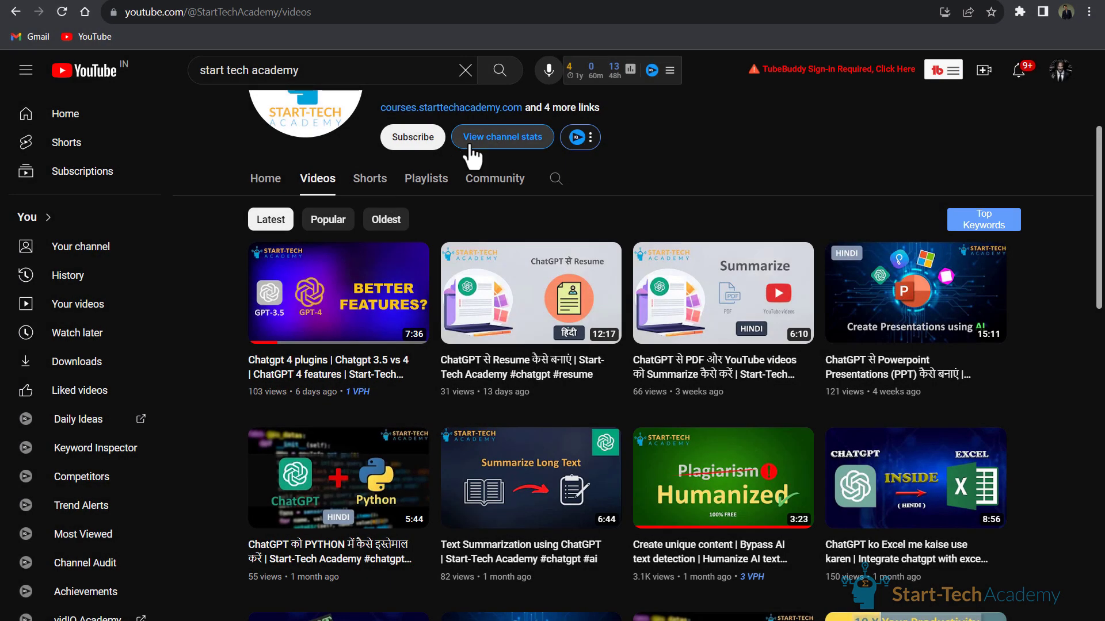
# Subscribe to Start-Tech Academy on YouTube and set its bell notifications to All.
pyautogui.scroll(2, 662, 213)
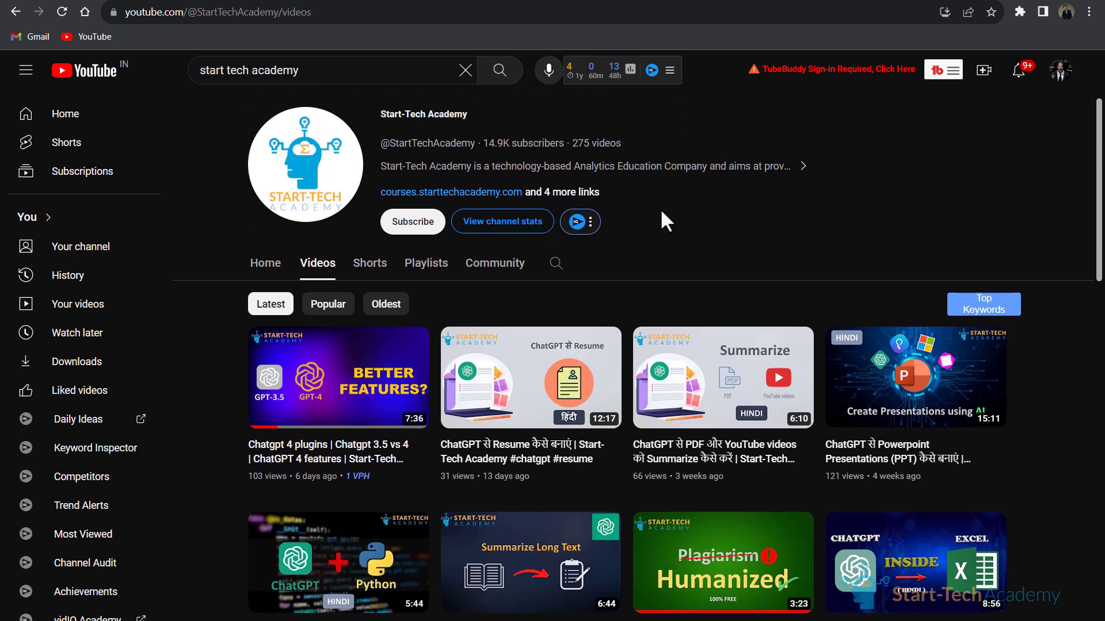
pyautogui.click(423, 224)
pyautogui.click(470, 223)
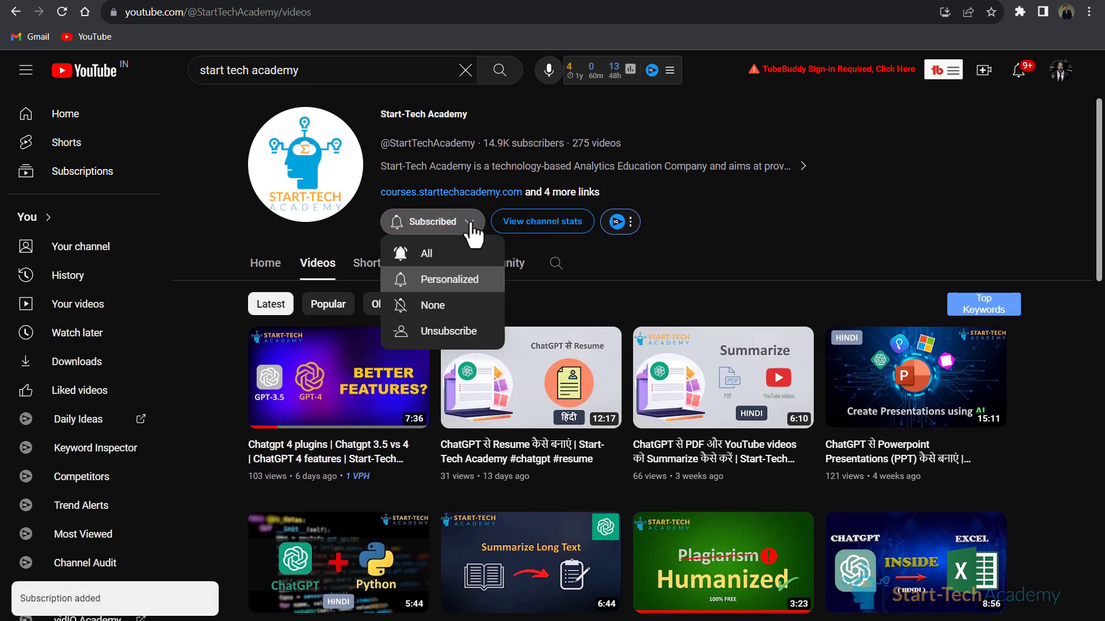
pyautogui.click(528, 266)
pyautogui.scroll(-3, 662, 263)
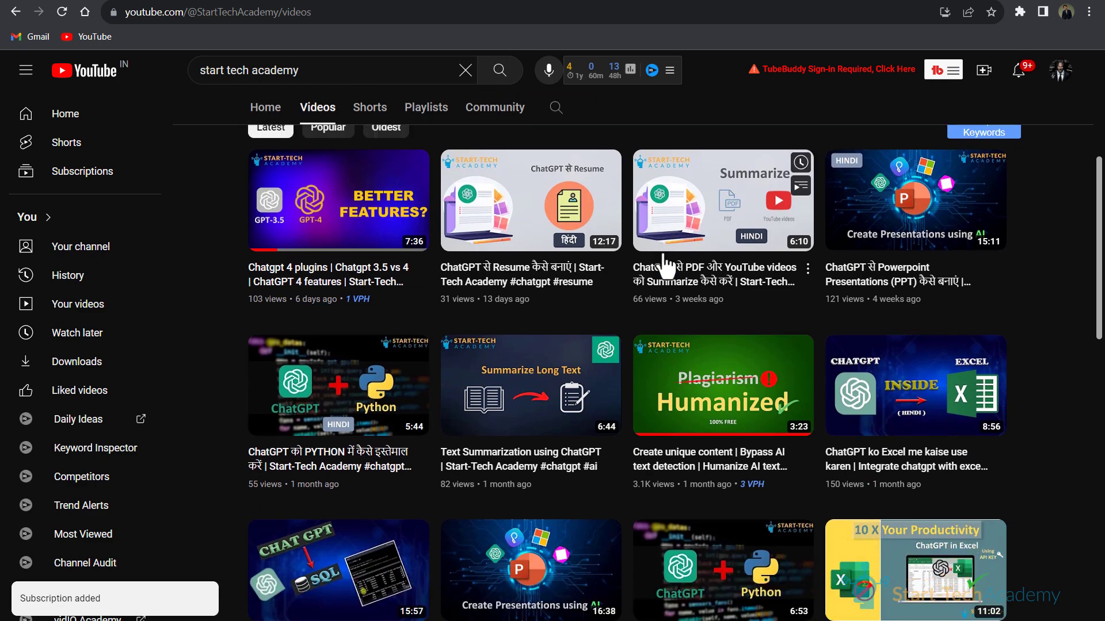
pyautogui.scroll(-5, 666, 266)
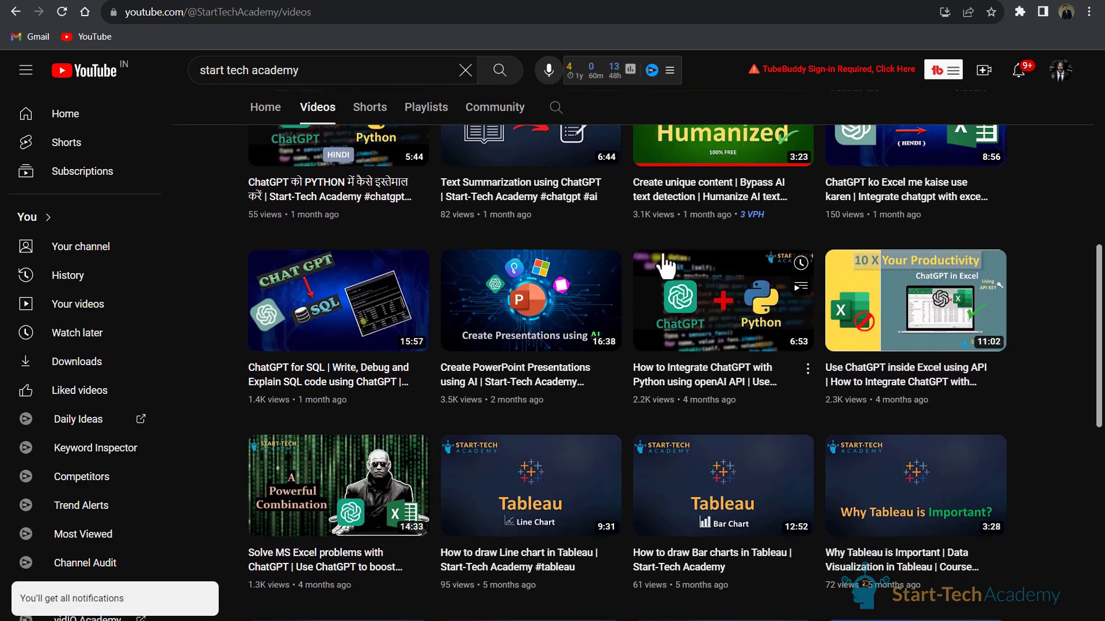